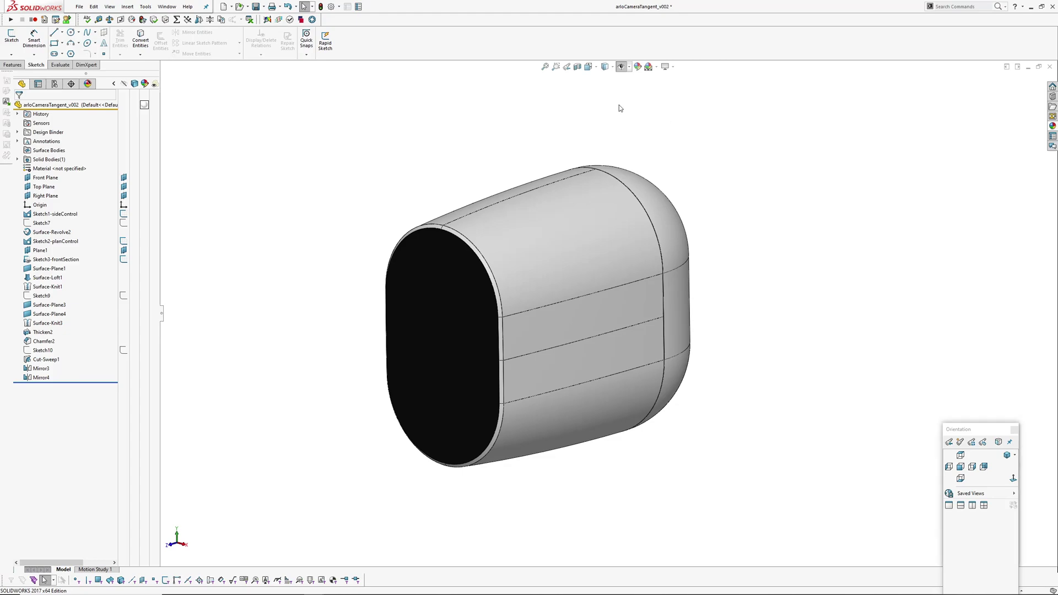
Step: Show the camera body shaded without edge lines and view its rounded rear
{"action": "left_click", "coordinate": [612, 68]}
{"action": "left_click", "coordinate": [607, 87]}
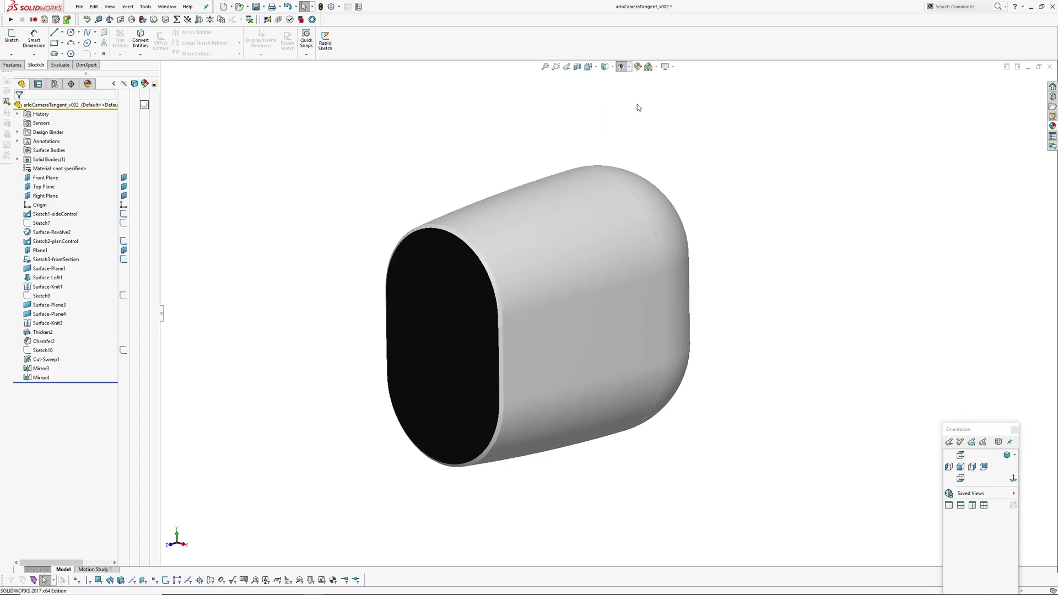
{"action": "middle_click_drag", "start_coordinate": [758, 393], "coordinate": [610, 333]}
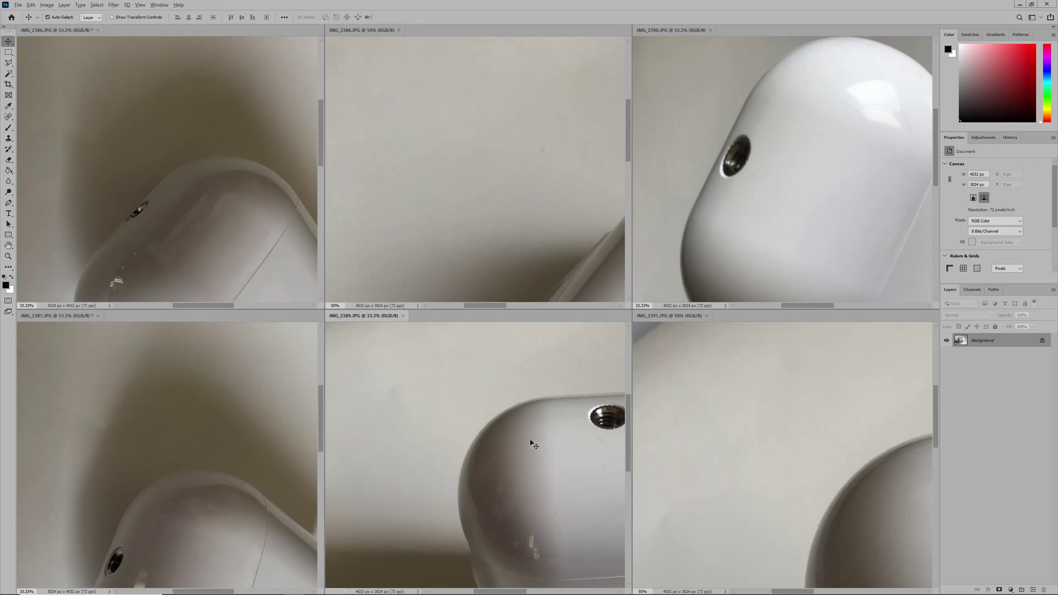
Step: Switch from the Photoshop reference photos to SOLIDWORKS and examine the camera body's dome, sides and open front from several angles
{"action": "key", "text": "alt+Tab"}
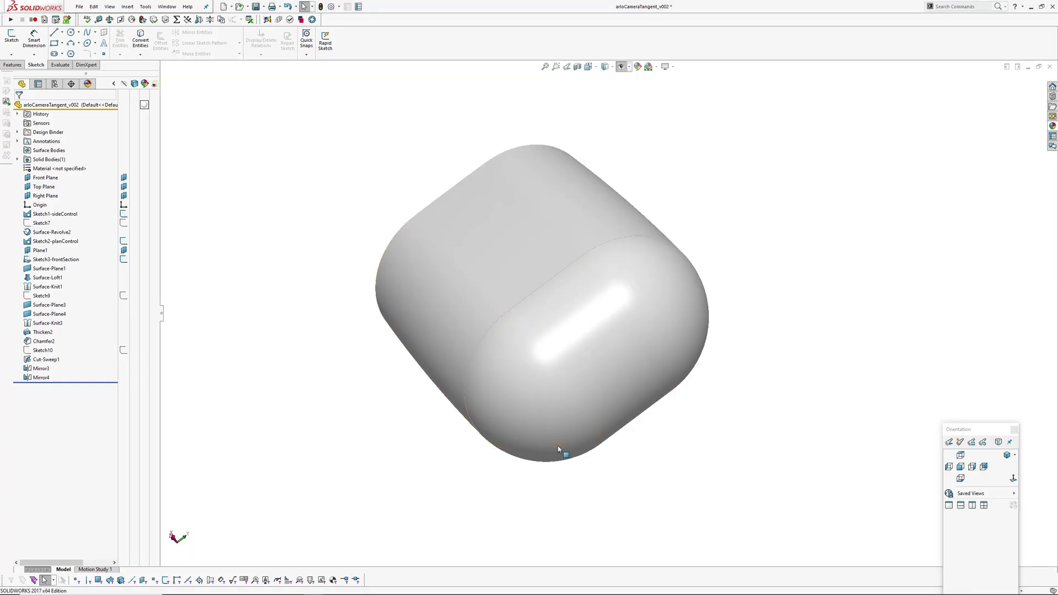
{"action": "middle_click_drag", "start_coordinate": [404, 427], "coordinate": [539, 506]}
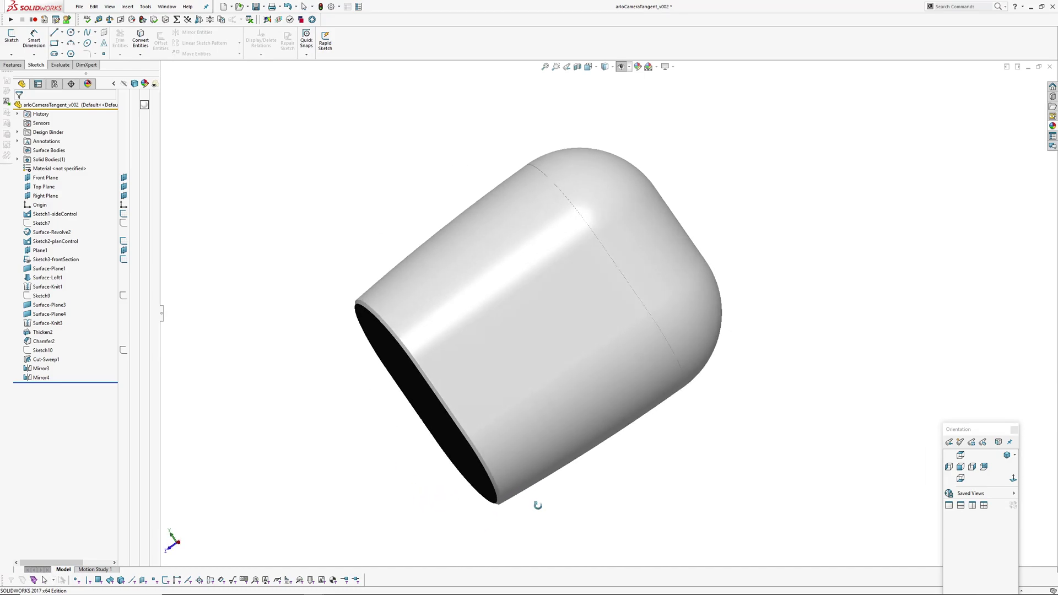
{"action": "key", "text": "Escape"}
{"action": "middle_click_drag", "start_coordinate": [659, 421], "coordinate": [414, 432]}
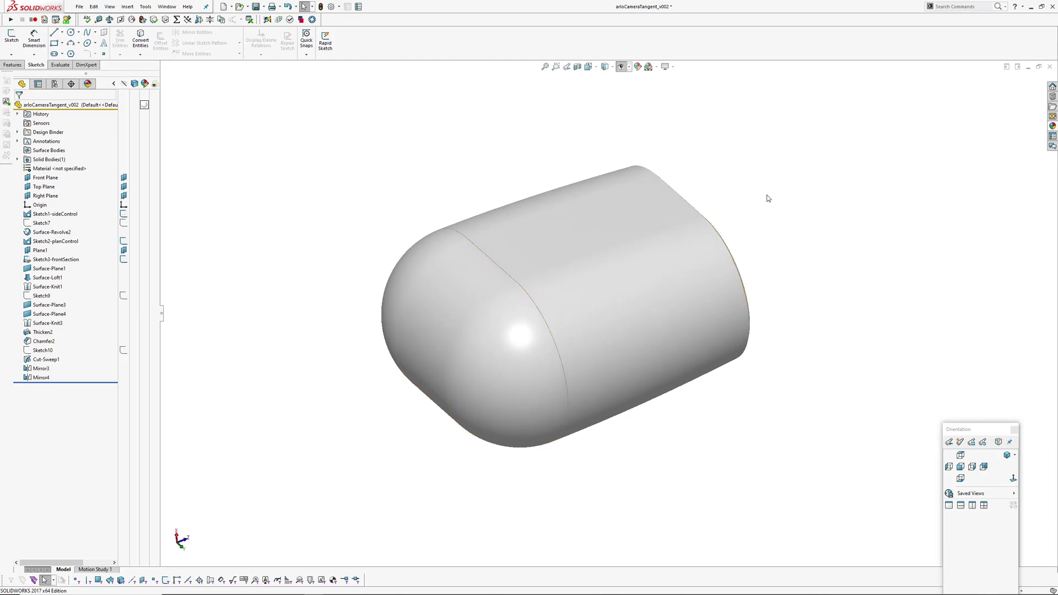
{"action": "middle_click_drag", "start_coordinate": [769, 198], "coordinate": [780, 296]}
{"action": "scroll", "coordinate": [581, 276], "scroll_direction": "down", "scroll_amount": 5}
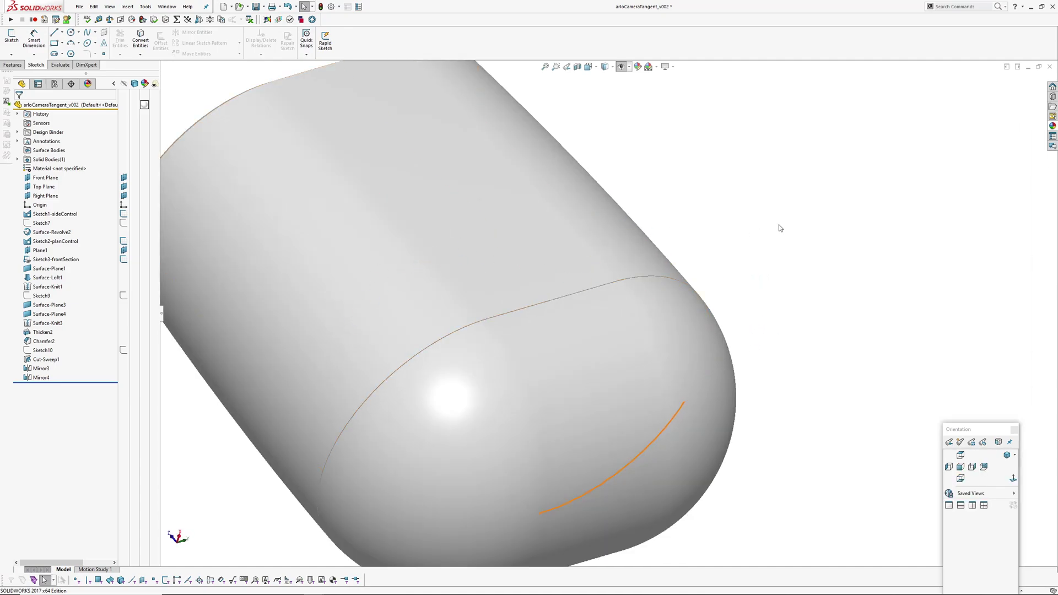
{"action": "scroll", "coordinate": [780, 228], "scroll_direction": "up", "scroll_amount": 6}
{"action": "middle_click_drag", "start_coordinate": [750, 255], "coordinate": [551, 386]}
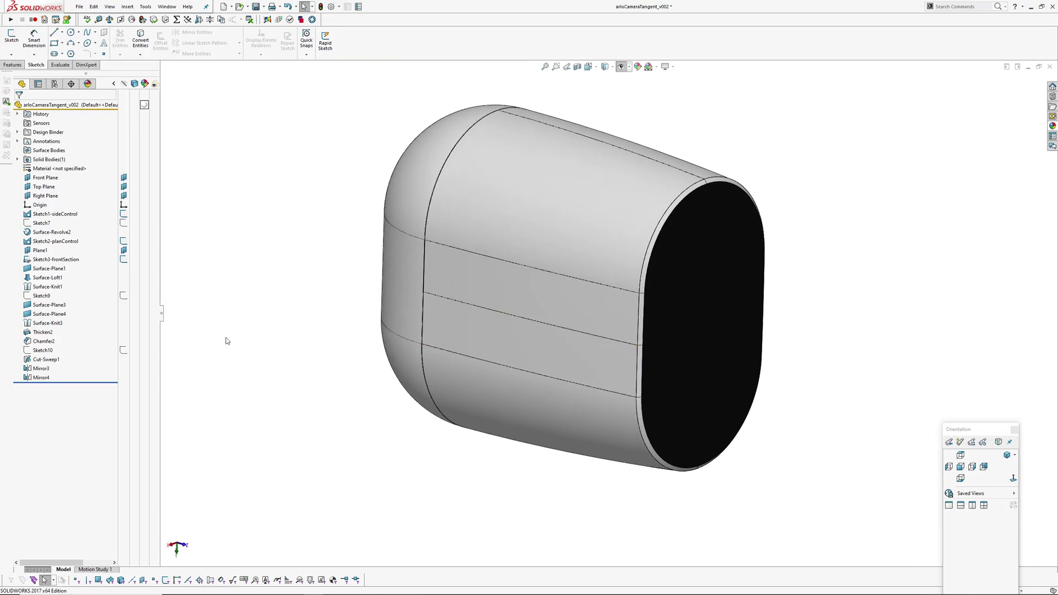
Step: Roll the model history back to just before Sketch7 and inspect the Sketch1-sideControl profile with its dimensions
{"action": "left_click", "coordinate": [39, 226]}
{"action": "left_click", "coordinate": [64, 211]}
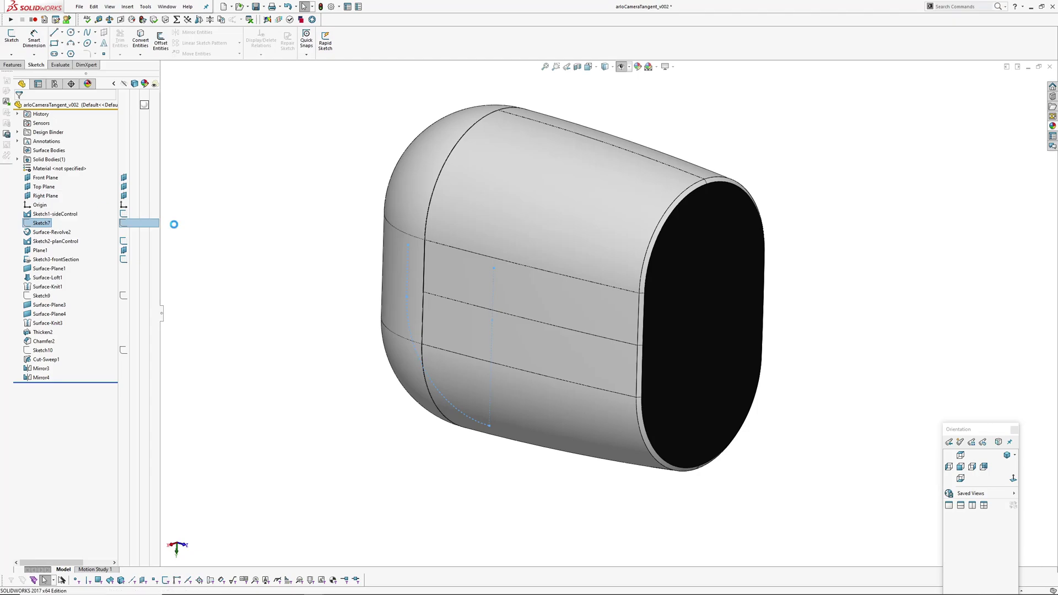
{"action": "mouse_move", "coordinate": [496, 300]}
{"action": "middle_mouse_down"}
{"action": "mouse_move", "coordinate": [551, 333]}
{"action": "mouse_move", "coordinate": [581, 335]}
{"action": "mouse_move", "coordinate": [591, 244]}
{"action": "mouse_move", "coordinate": [579, 224]}
{"action": "mouse_move", "coordinate": [584, 300]}
{"action": "middle_mouse_up"}
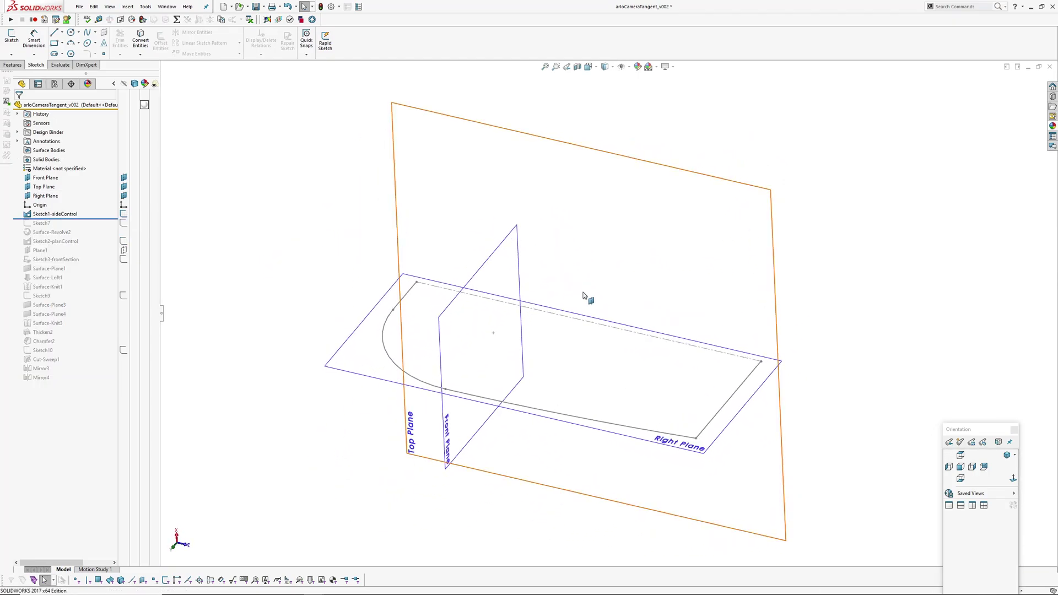
{"action": "left_click", "coordinate": [55, 216]}
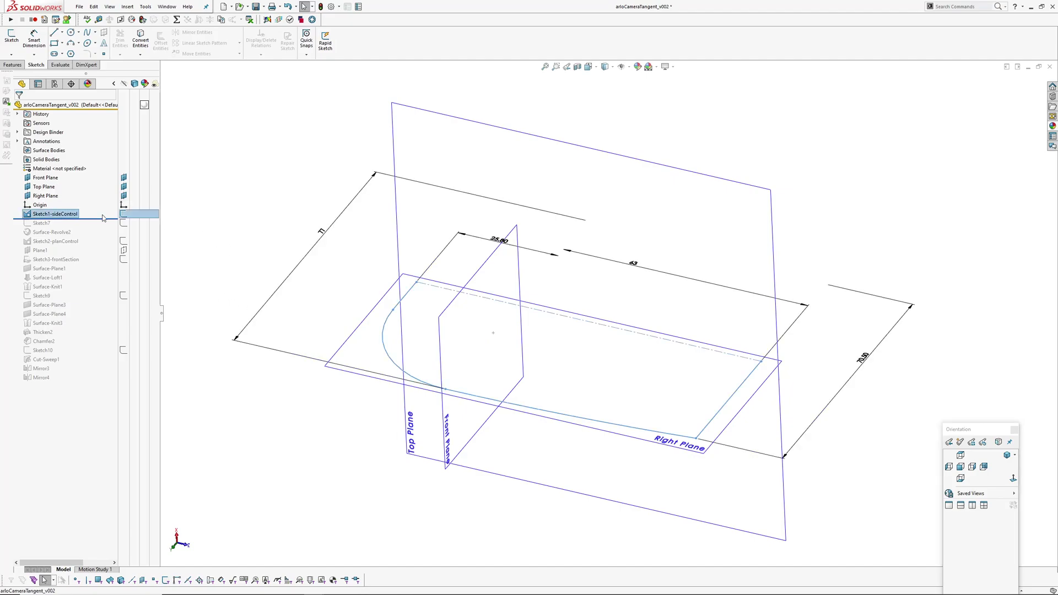
{"action": "mouse_move", "coordinate": [547, 416]}
{"action": "middle_mouse_down"}
{"action": "mouse_move", "coordinate": [526, 348]}
{"action": "mouse_move", "coordinate": [371, 330]}
{"action": "mouse_move", "coordinate": [449, 356]}
{"action": "mouse_move", "coordinate": [404, 366]}
{"action": "mouse_move", "coordinate": [541, 367]}
{"action": "middle_mouse_up"}
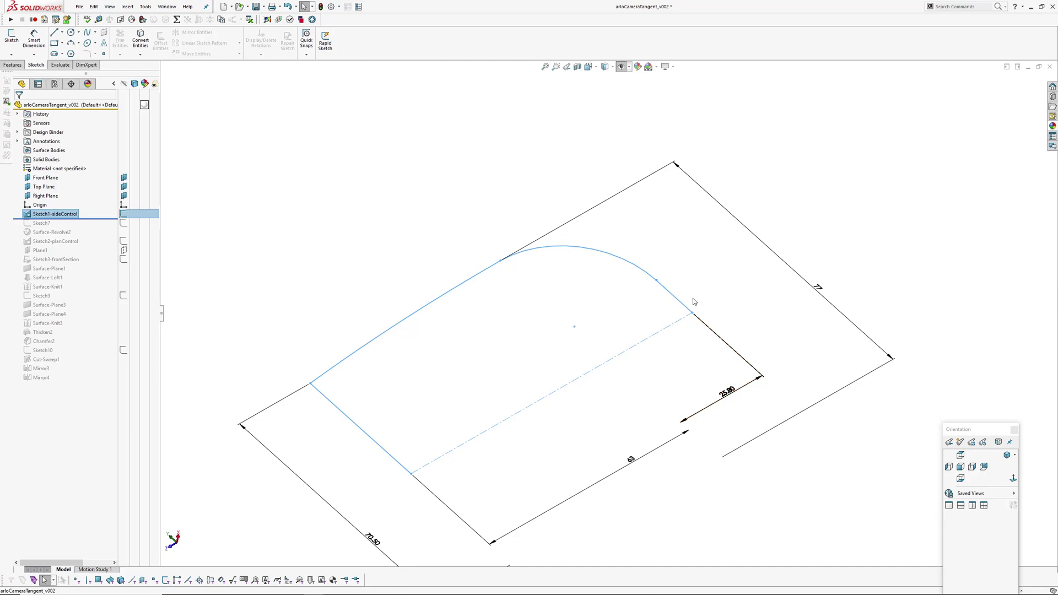
{"action": "middle_click_drag", "start_coordinate": [701, 348], "coordinate": [725, 305], "text": "ctrl"}
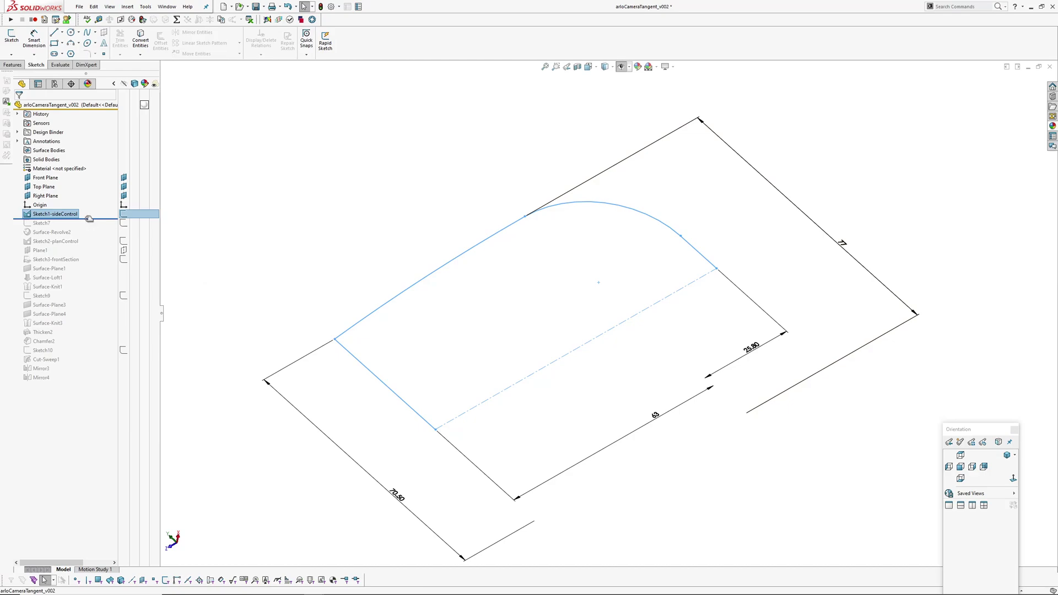
Step: Roll the history forward through Surface-Revolve2 and Sketch2-planControl, and examine the plan curve against the revolved dome
{"action": "left_click_drag", "start_coordinate": [88, 219], "coordinate": [88, 237]}
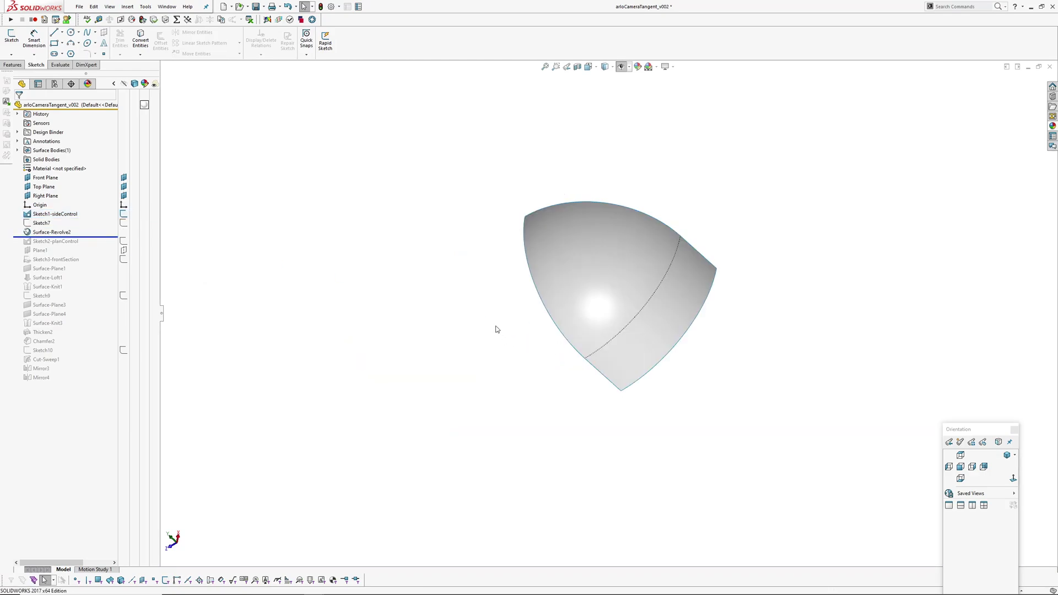
{"action": "middle_click_drag", "start_coordinate": [496, 328], "coordinate": [541, 276]}
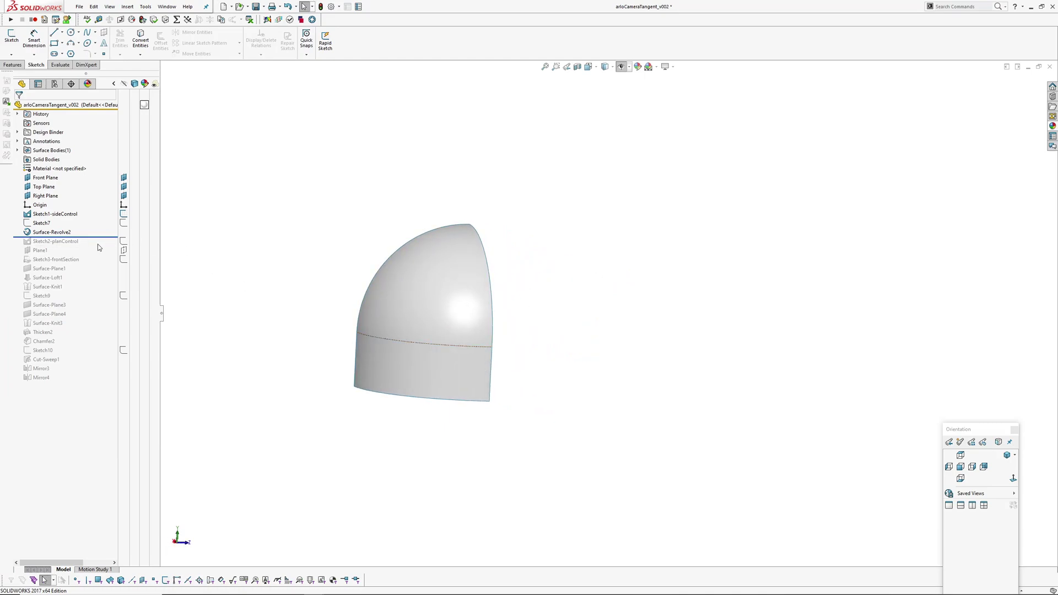
{"action": "left_click_drag", "start_coordinate": [99, 237], "coordinate": [98, 247]}
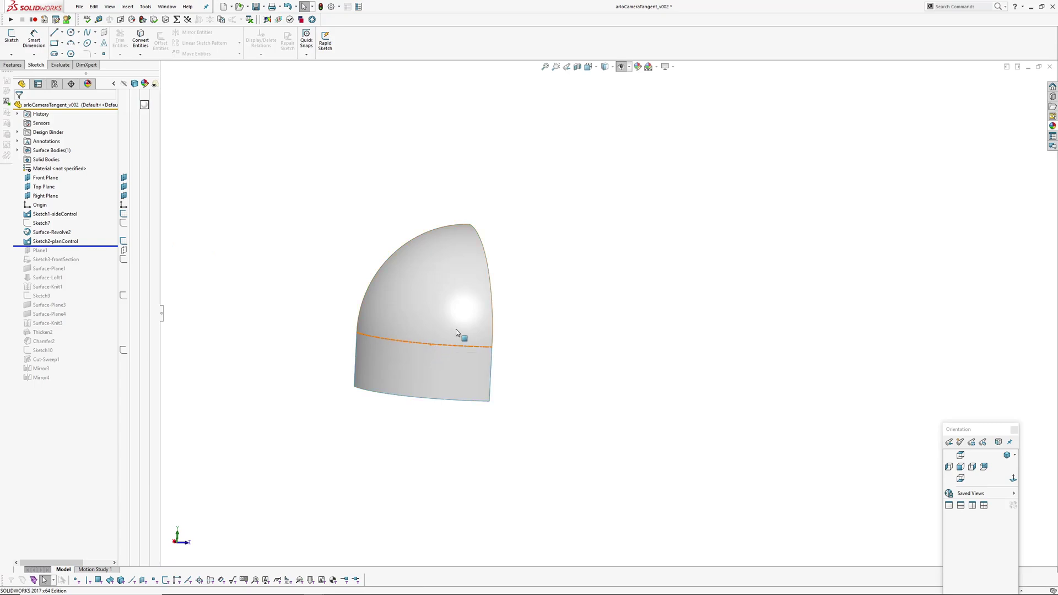
{"action": "middle_click_drag", "start_coordinate": [460, 332], "coordinate": [414, 339]}
{"action": "left_click", "coordinate": [65, 244]}
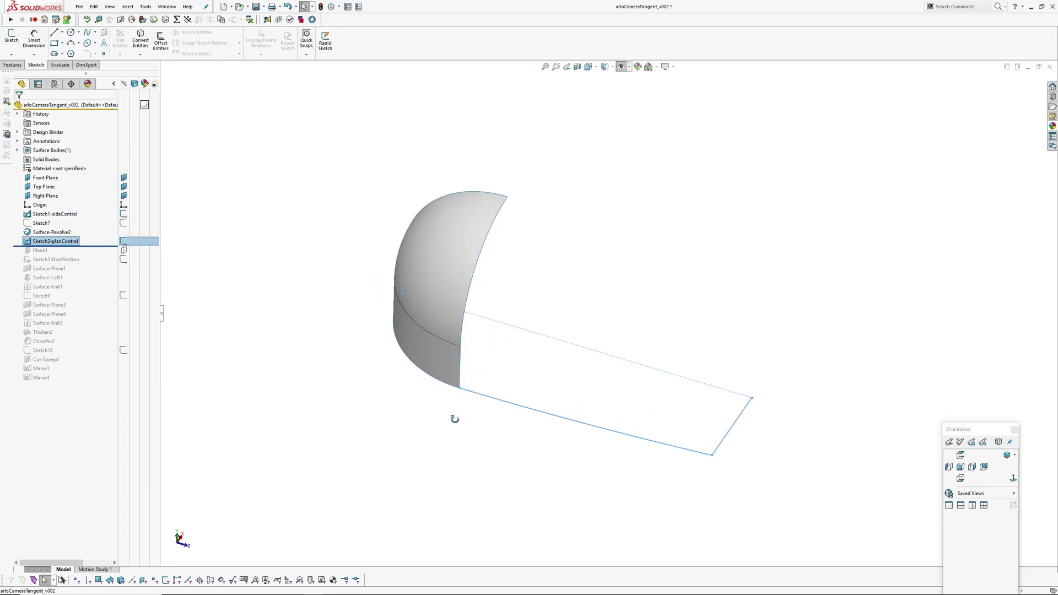
{"action": "middle_click_drag", "start_coordinate": [455, 419], "coordinate": [443, 374]}
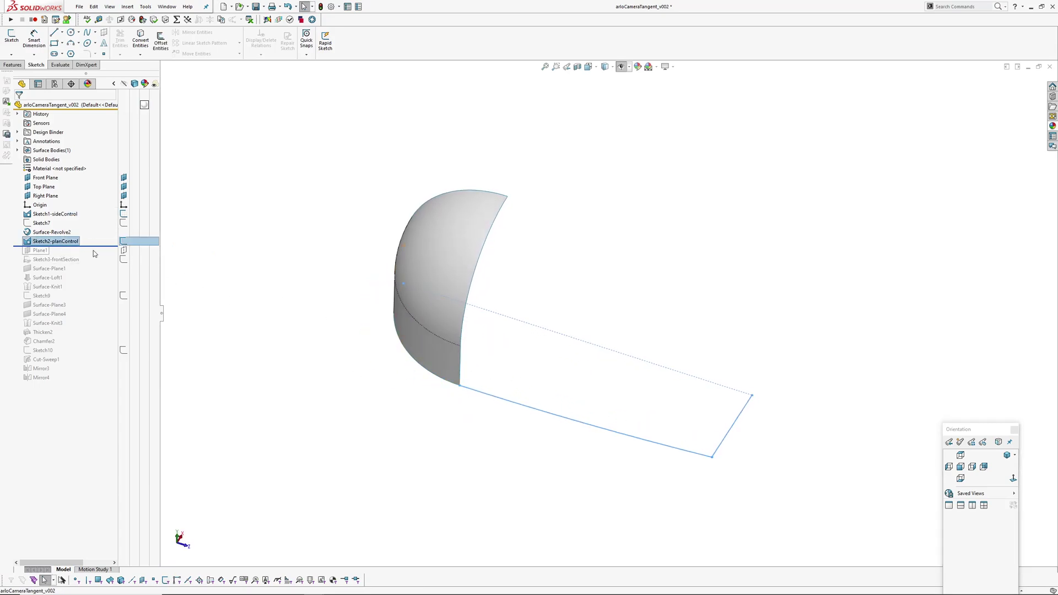
Step: Roll the history forward past Sketch3-frontSection and inspect the front section profile relative to the dome
{"action": "left_click_drag", "start_coordinate": [98, 247], "coordinate": [99, 267]}
{"action": "middle_click_drag", "start_coordinate": [451, 365], "coordinate": [406, 357], "text": "ctrl"}
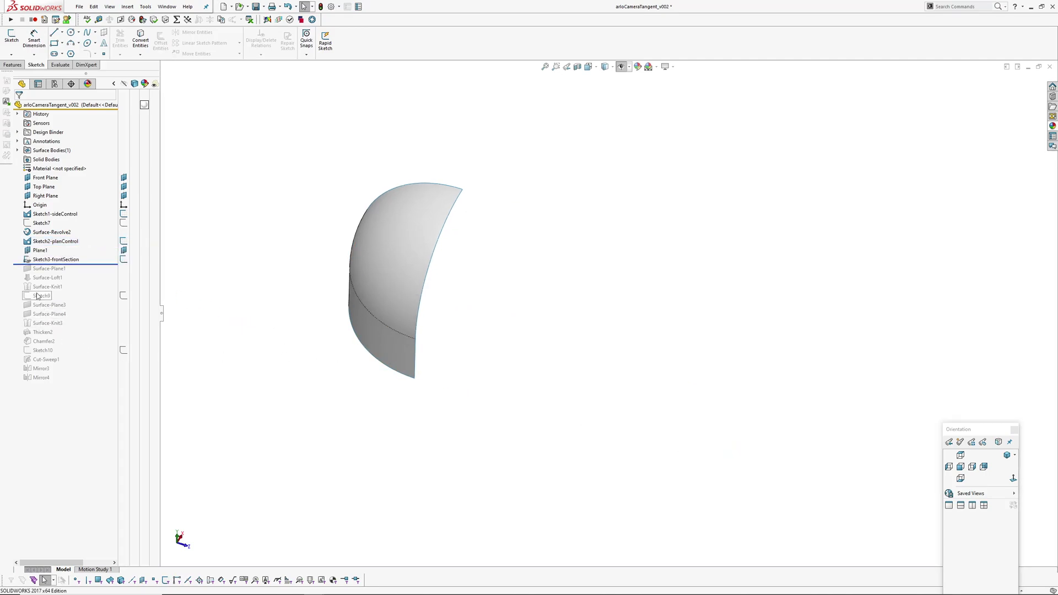
{"action": "left_click", "coordinate": [42, 260]}
{"action": "scroll", "coordinate": [629, 376], "scroll_direction": "down", "scroll_amount": 3}
{"action": "mouse_move", "coordinate": [628, 376]}
{"action": "middle_mouse_down"}
{"action": "mouse_move", "coordinate": [648, 303]}
{"action": "mouse_move", "coordinate": [626, 308]}
{"action": "middle_mouse_up"}
{"action": "scroll", "coordinate": [627, 307], "scroll_direction": "up", "scroll_amount": 3}
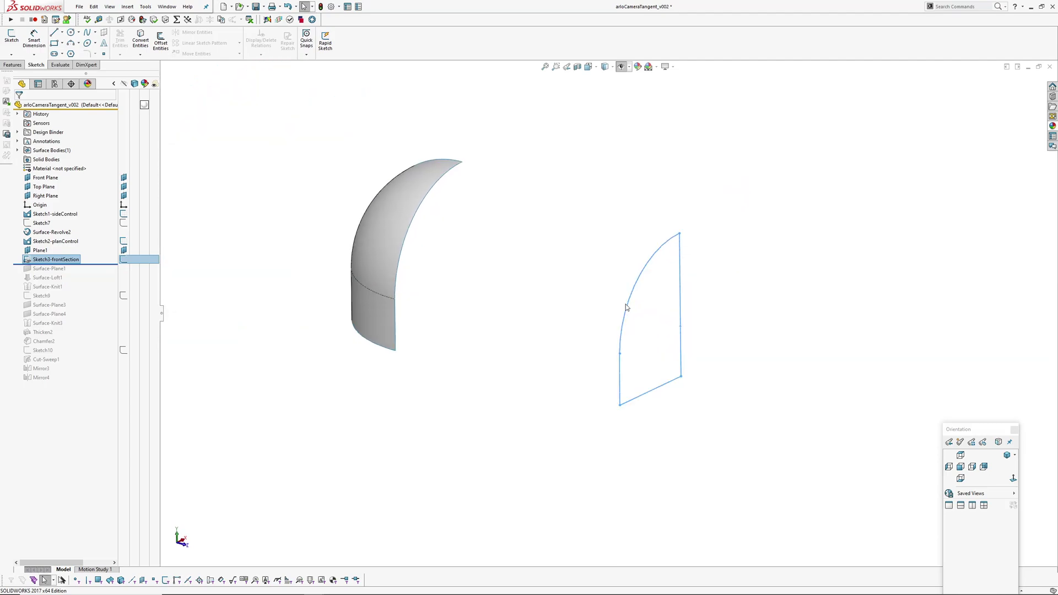
Step: Roll the history forward in stages through Surface-Loft1, Surface-Plane4 and Thicken2 to the end of the feature tree
{"action": "left_click_drag", "start_coordinate": [96, 266], "coordinate": [96, 283]}
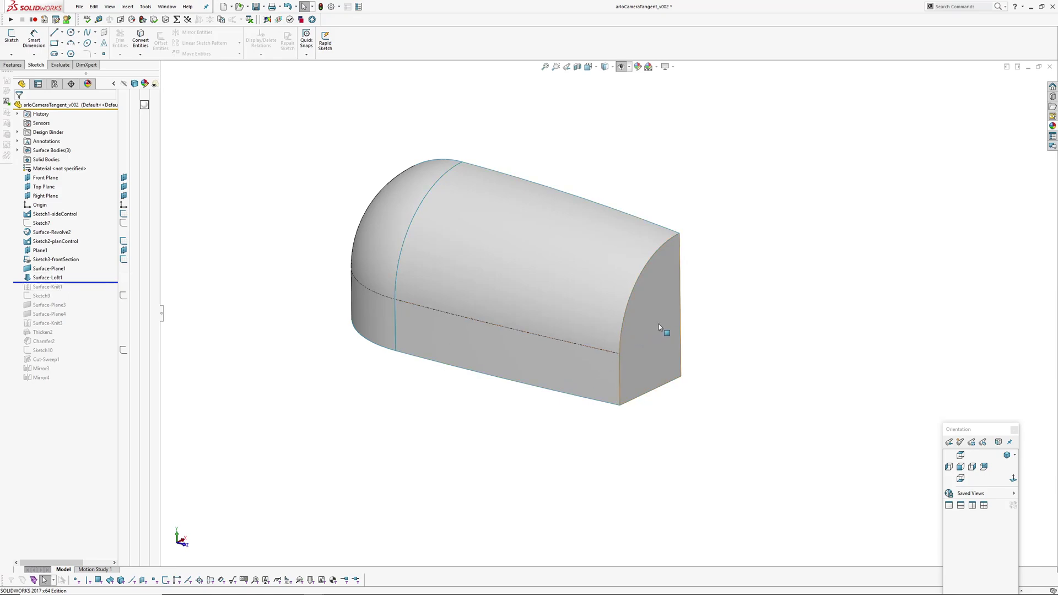
{"action": "left_click_drag", "start_coordinate": [77, 282], "coordinate": [76, 316]}
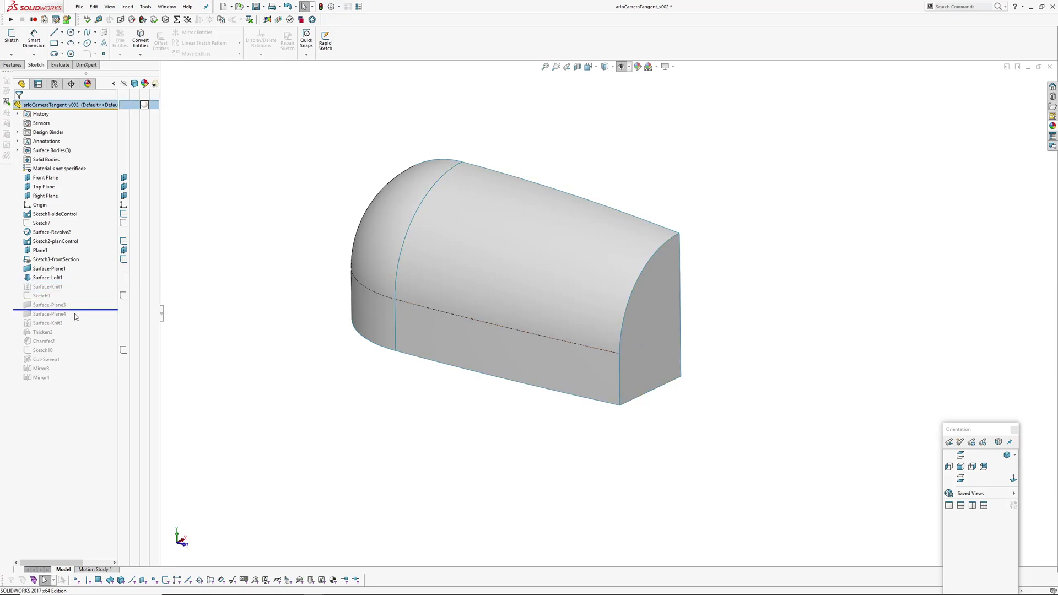
{"action": "middle_click_drag", "start_coordinate": [489, 392], "coordinate": [506, 364]}
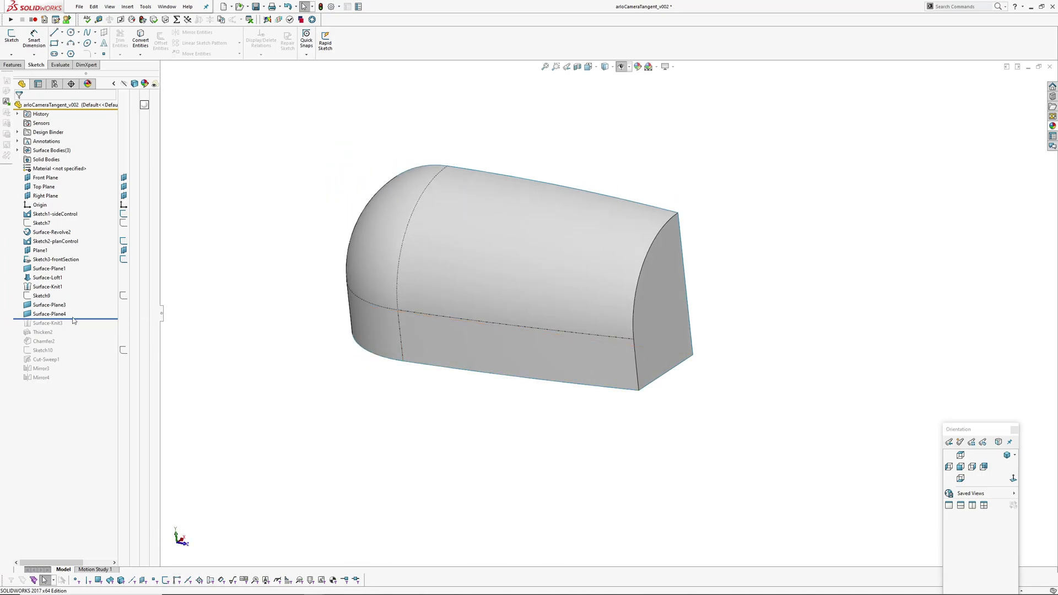
{"action": "left_click_drag", "start_coordinate": [89, 320], "coordinate": [89, 331]}
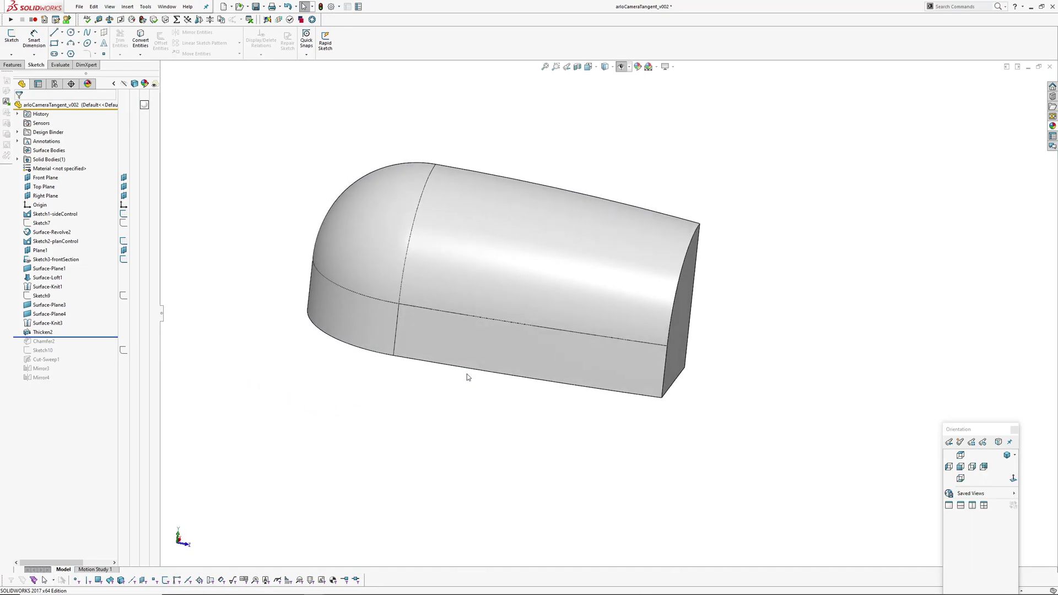
{"action": "left_click_drag", "start_coordinate": [62, 340], "coordinate": [70, 383]}
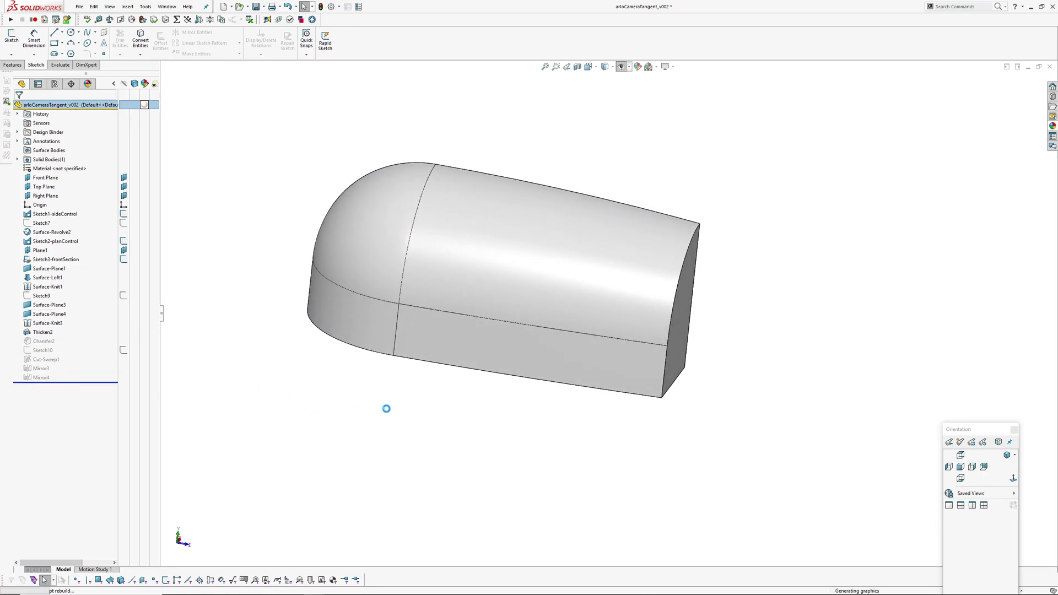
Step: Examine the seam between the rear dome and the lofted body up close, especially along the upper edge
{"action": "mouse_move", "coordinate": [435, 358]}
{"action": "middle_mouse_down"}
{"action": "mouse_move", "coordinate": [439, 378]}
{"action": "mouse_move", "coordinate": [446, 359]}
{"action": "middle_mouse_up"}
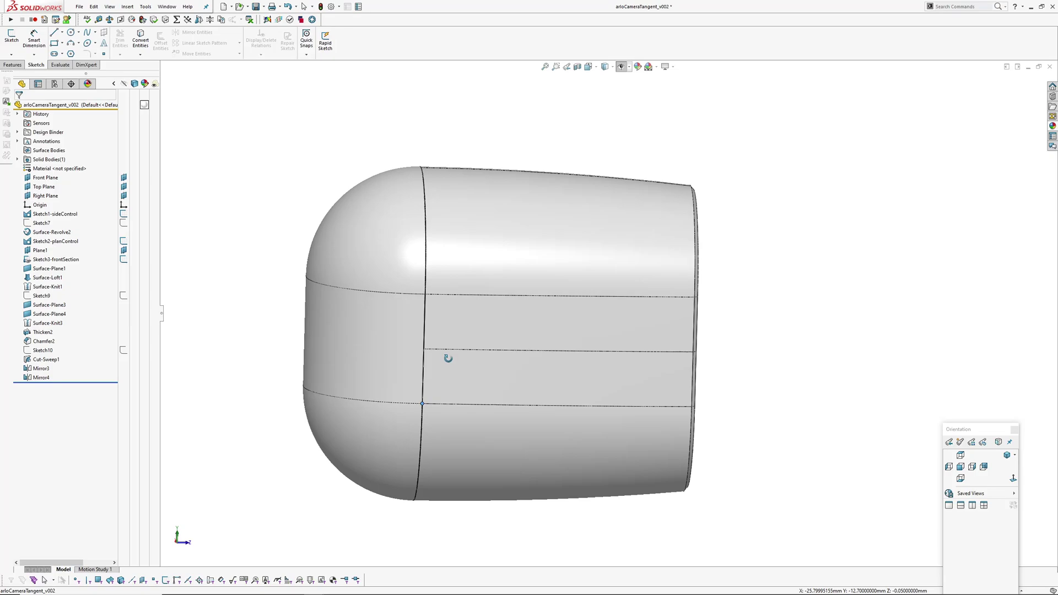
{"action": "scroll", "coordinate": [369, 162], "scroll_direction": "down", "scroll_amount": 3}
{"action": "scroll", "coordinate": [516, 230], "scroll_direction": "down", "scroll_amount": 6}
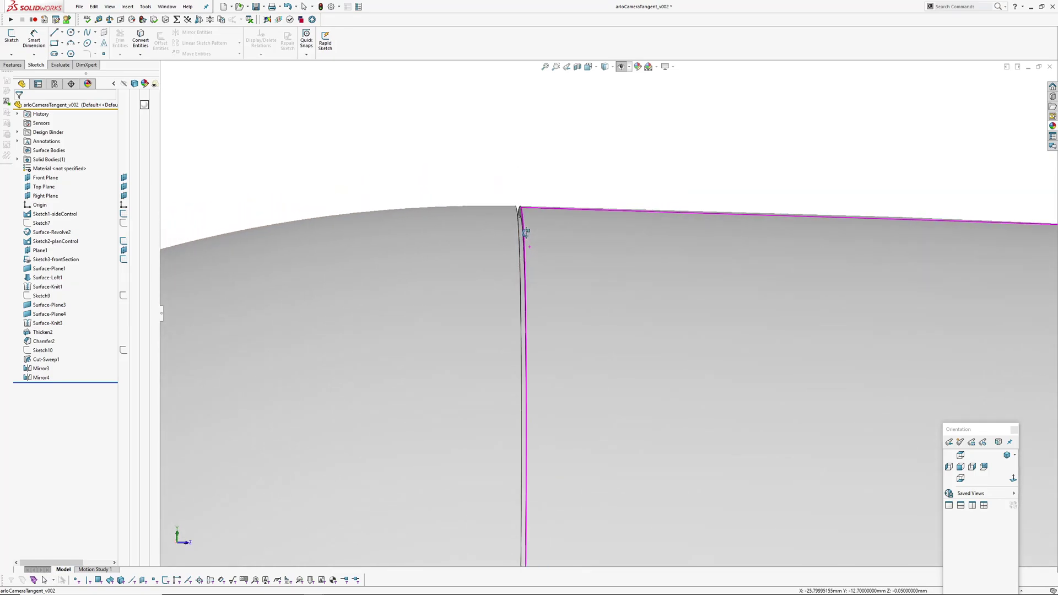
{"action": "scroll", "coordinate": [527, 237], "scroll_direction": "up", "scroll_amount": 8}
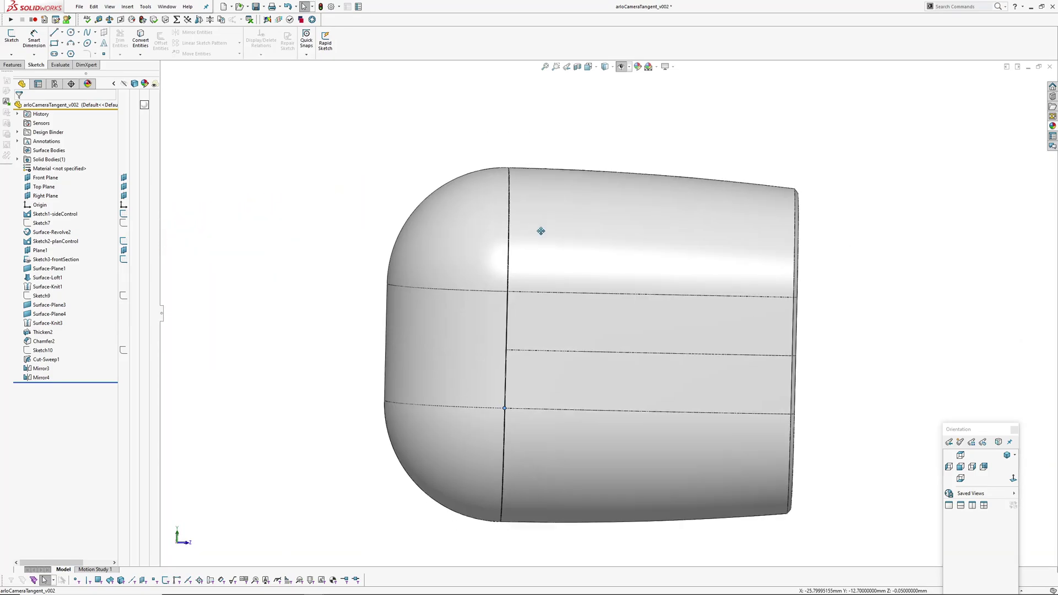
{"action": "middle_click_drag", "start_coordinate": [541, 230], "coordinate": [519, 326]}
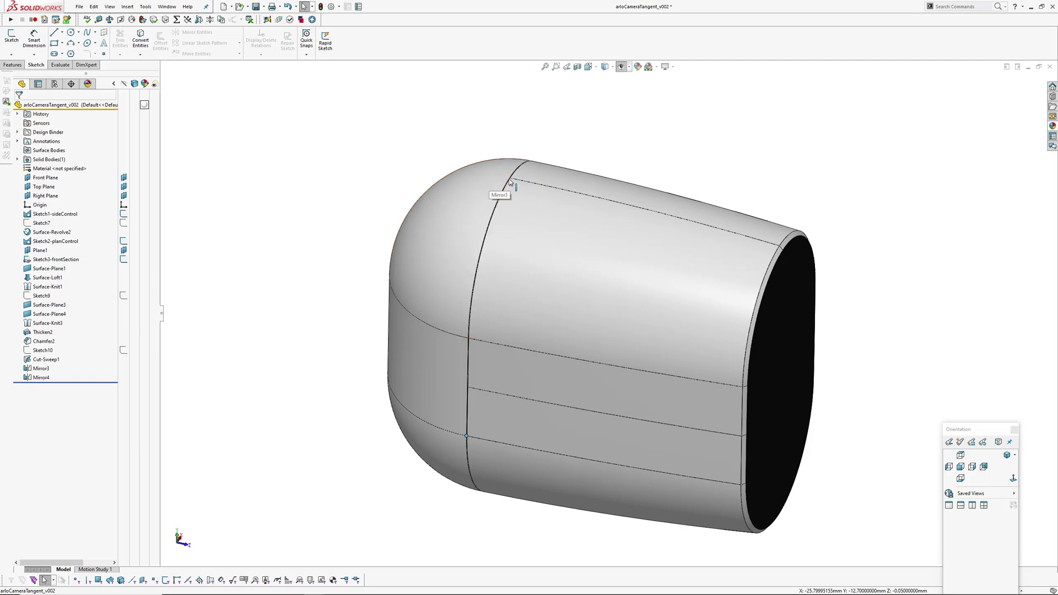
{"action": "middle_click_drag", "start_coordinate": [607, 194], "coordinate": [493, 223]}
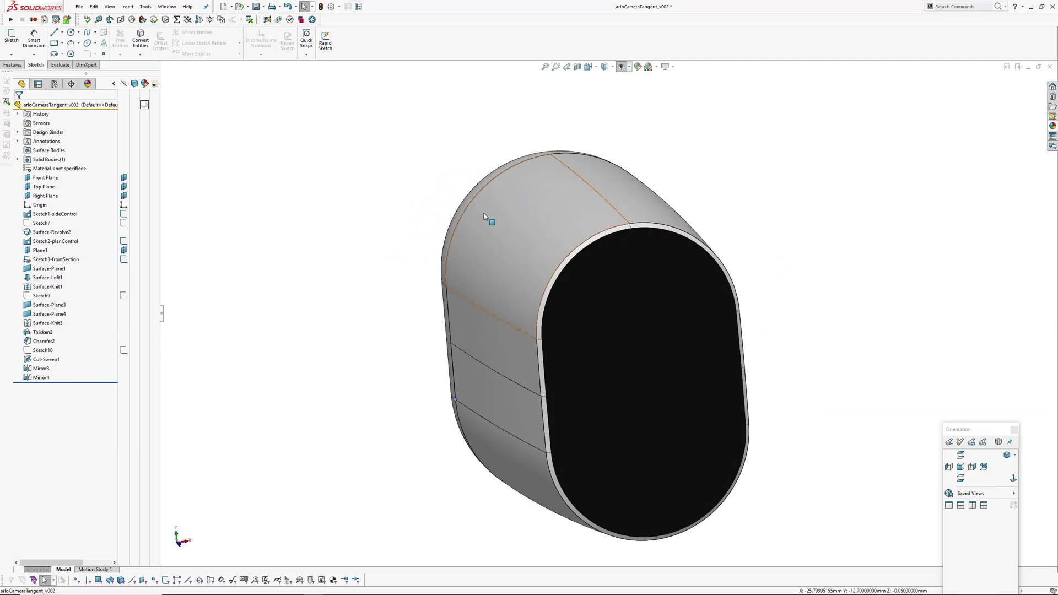
{"action": "scroll", "coordinate": [544, 168], "scroll_direction": "down", "scroll_amount": 3}
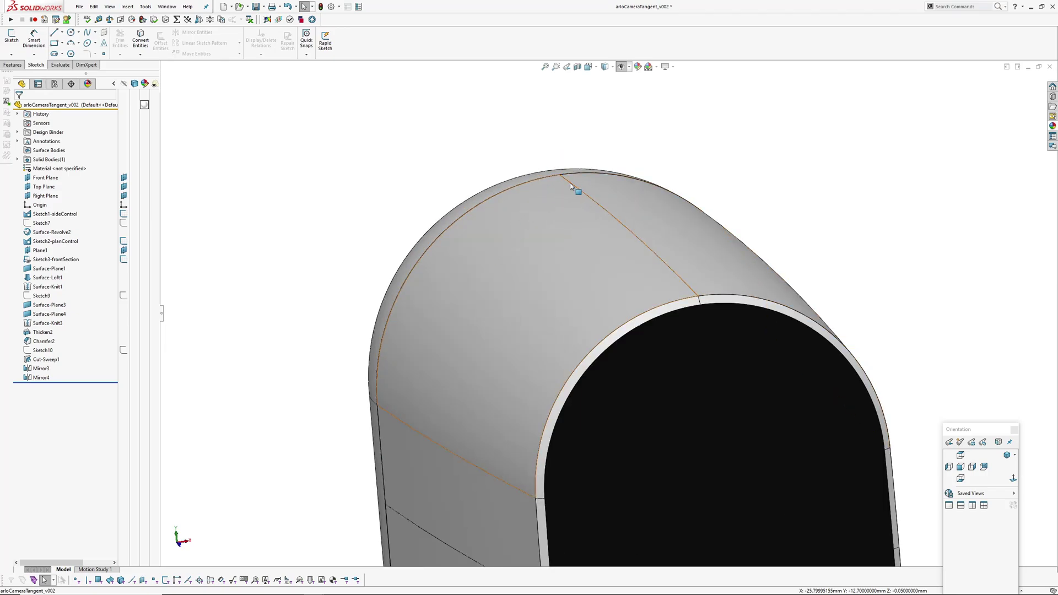
{"action": "scroll", "coordinate": [570, 183], "scroll_direction": "down", "scroll_amount": 1}
{"action": "scroll", "coordinate": [522, 235], "scroll_direction": "up", "scroll_amount": 4}
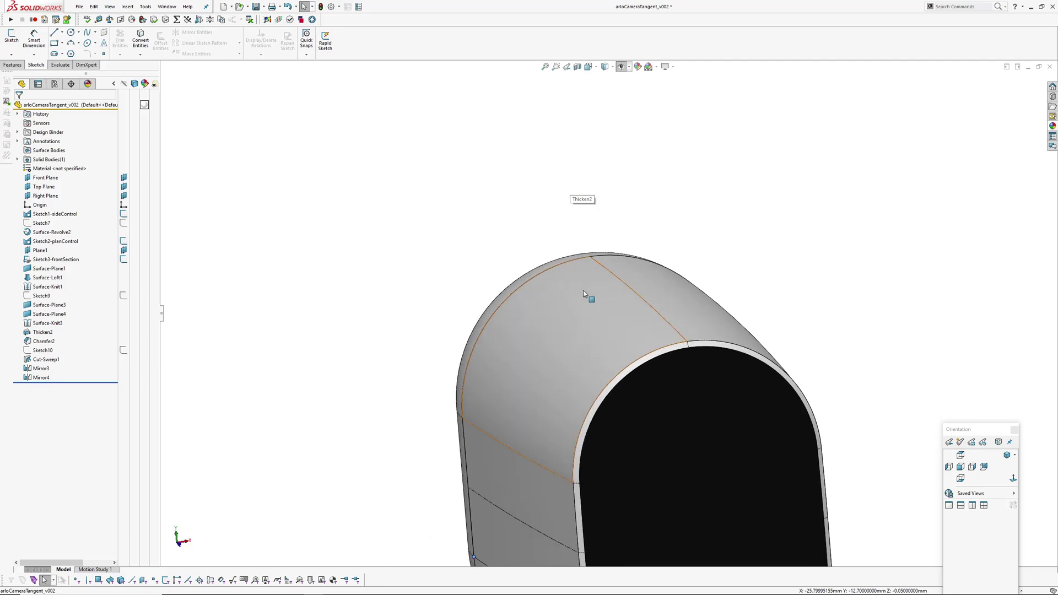
{"action": "middle_click_drag", "start_coordinate": [583, 290], "coordinate": [597, 254]}
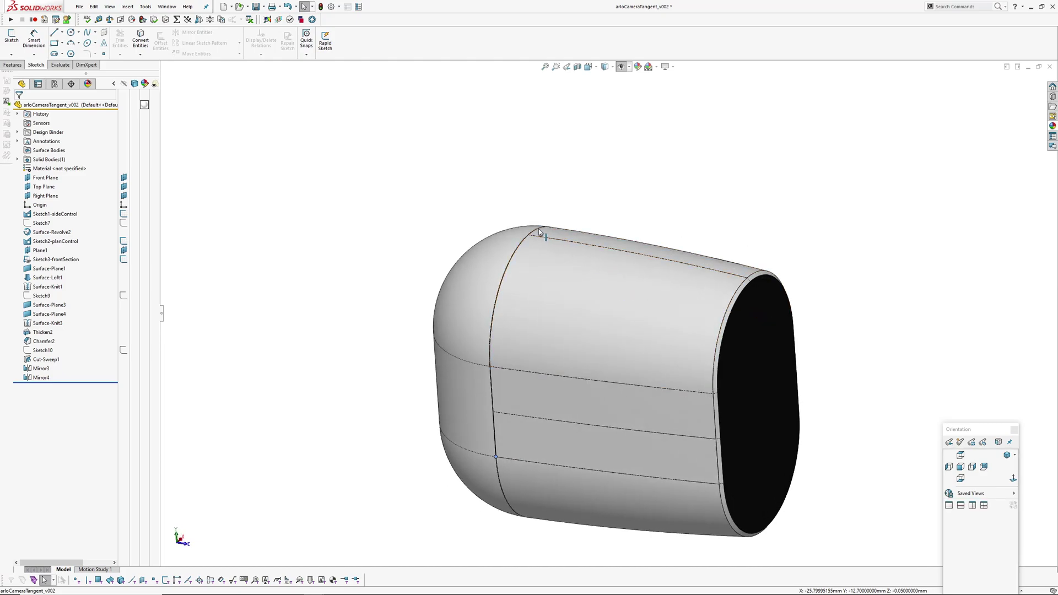
{"action": "middle_click_drag", "start_coordinate": [686, 301], "coordinate": [500, 189]}
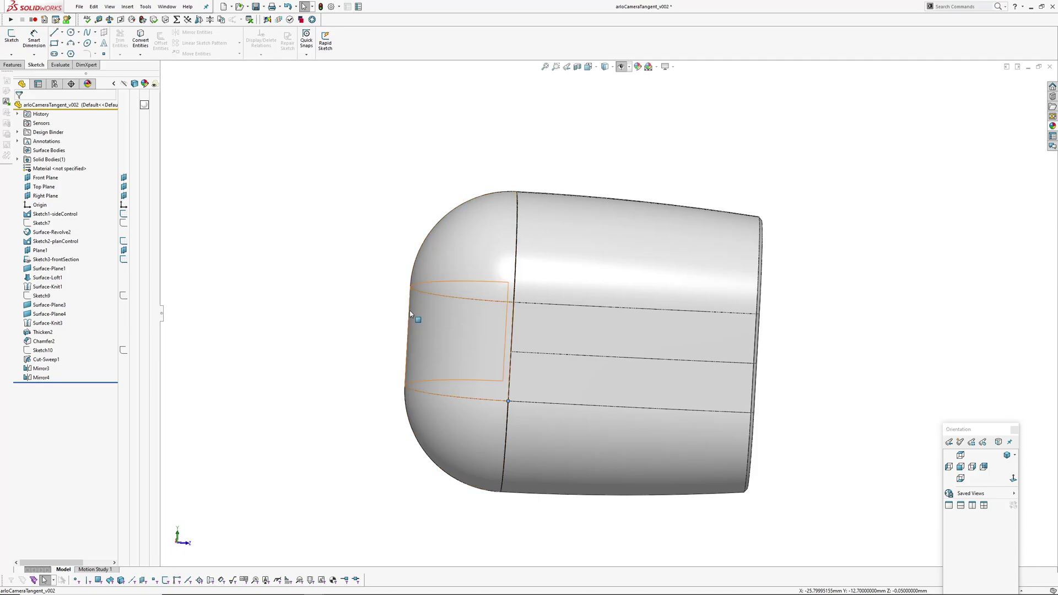
Step: Apply zebra stripes to the tangent camera body and view the seam between the rear dome and lofted body up close
{"action": "middle_click_drag", "start_coordinate": [431, 326], "coordinate": [444, 300]}
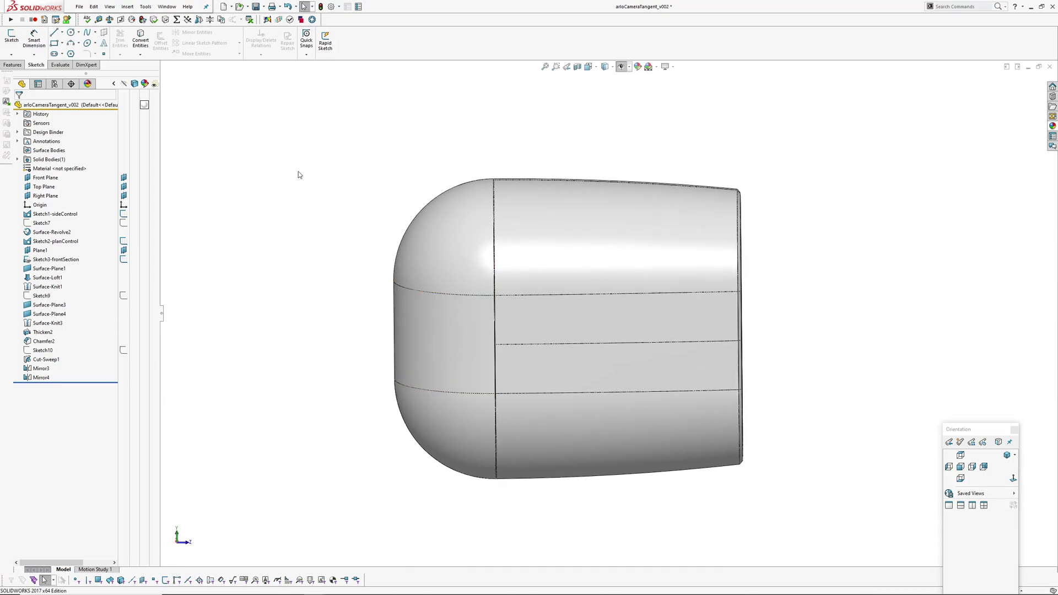
{"action": "key", "text": "z"}
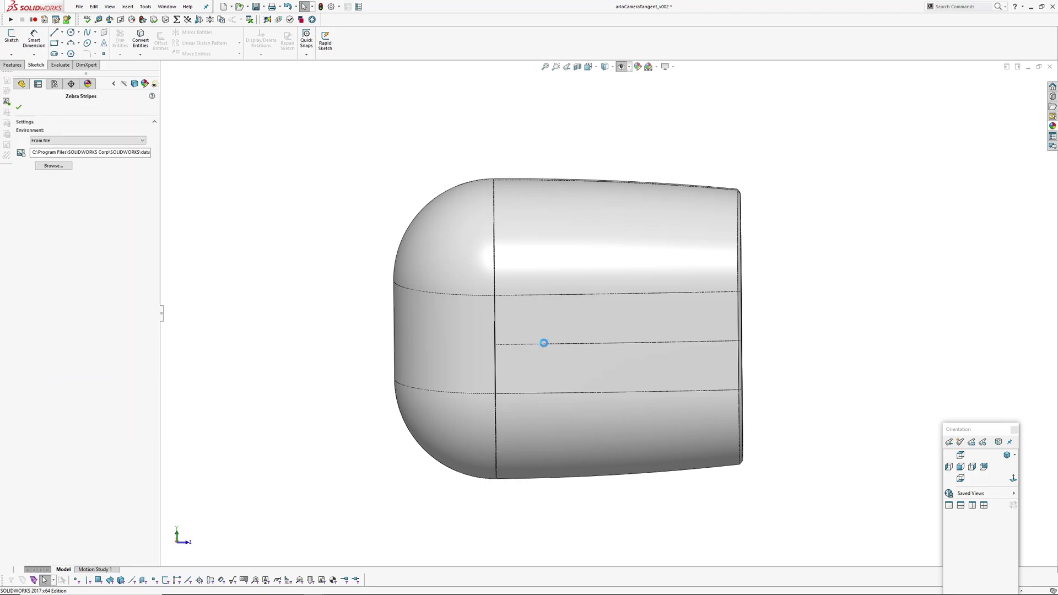
{"action": "mouse_move", "coordinate": [551, 345]}
{"action": "middle_mouse_down"}
{"action": "mouse_move", "coordinate": [522, 331]}
{"action": "mouse_move", "coordinate": [619, 208]}
{"action": "mouse_move", "coordinate": [658, 324]}
{"action": "mouse_move", "coordinate": [643, 295]}
{"action": "mouse_move", "coordinate": [646, 309]}
{"action": "mouse_move", "coordinate": [539, 358]}
{"action": "middle_mouse_up"}
{"action": "scroll", "coordinate": [539, 359], "scroll_direction": "down", "scroll_amount": 5}
{"action": "key", "text": "Return"}
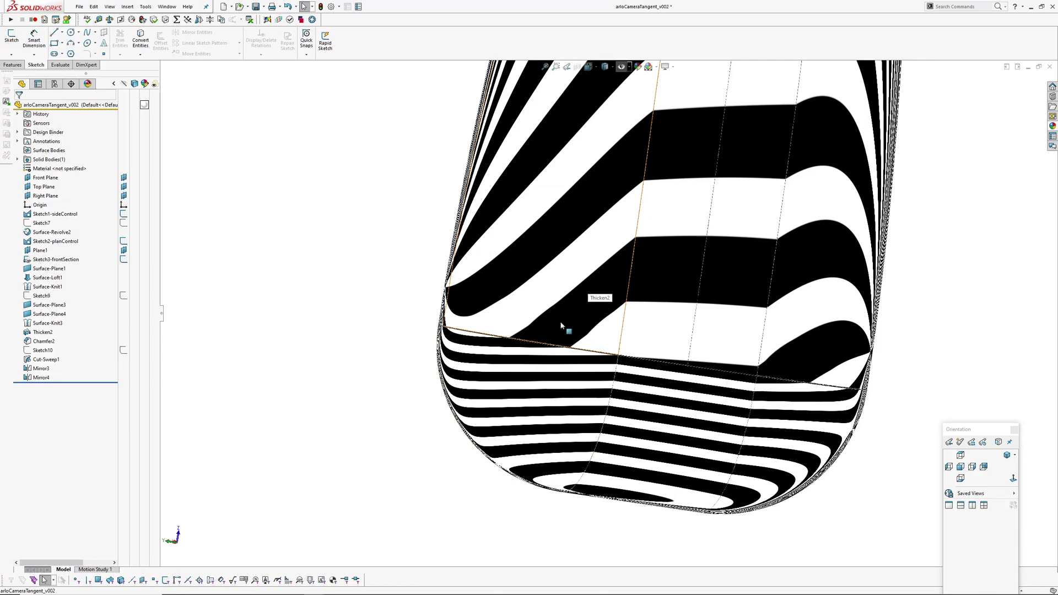
Step: Examine the zebra stripes across the dome and body seams from several angles, and turn the stripes off
{"action": "middle_click_drag", "start_coordinate": [598, 330], "coordinate": [616, 307]}
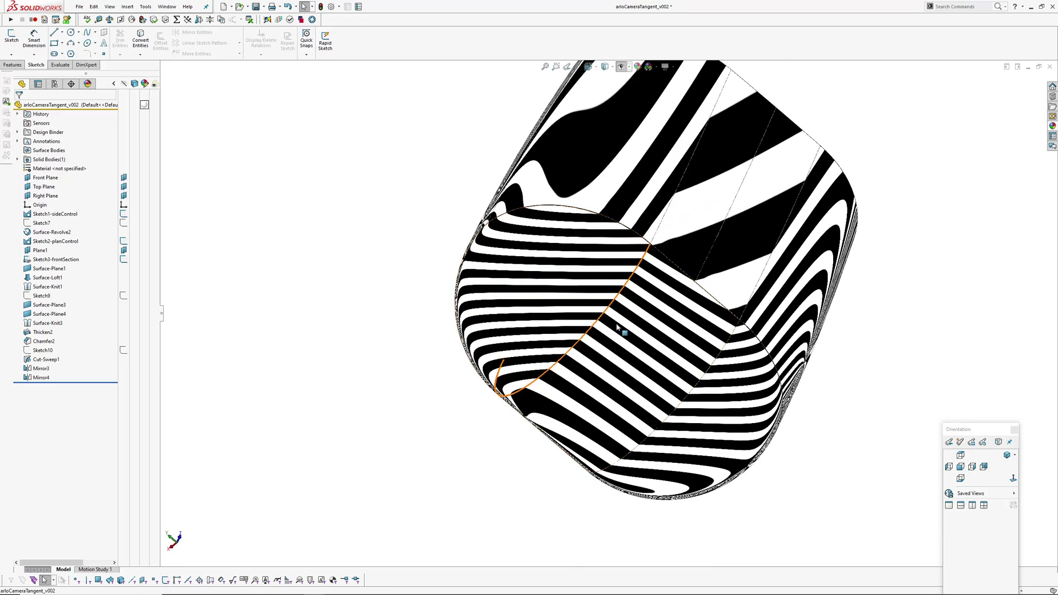
{"action": "middle_click_drag", "start_coordinate": [746, 395], "coordinate": [643, 279]}
{"action": "mouse_move", "coordinate": [761, 356]}
{"action": "middle_mouse_down"}
{"action": "mouse_move", "coordinate": [567, 350]}
{"action": "mouse_move", "coordinate": [583, 395]}
{"action": "mouse_move", "coordinate": [456, 388]}
{"action": "middle_mouse_up"}
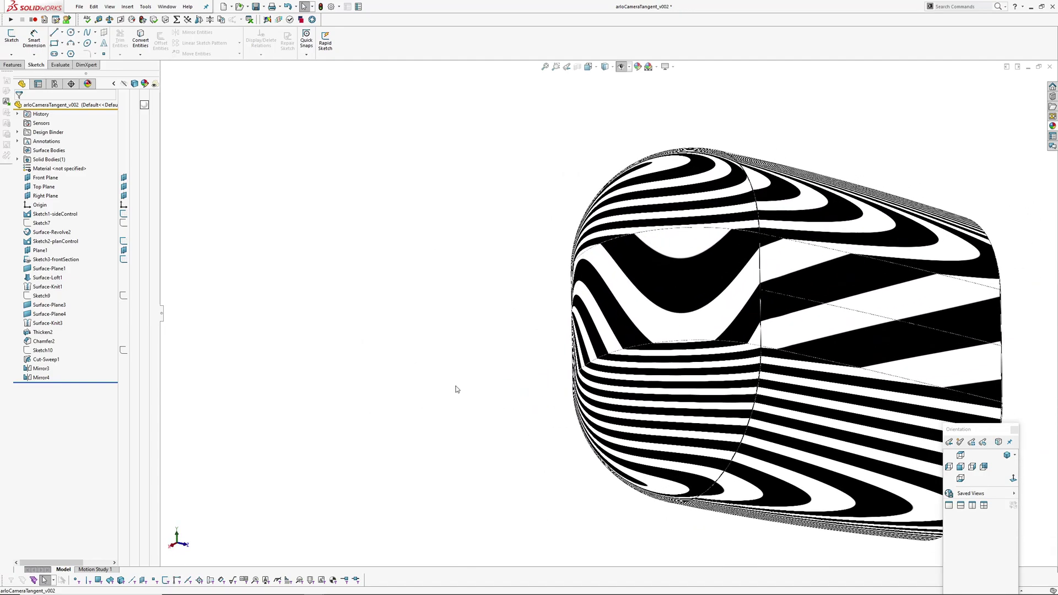
{"action": "key", "text": "z"}
{"action": "scroll", "coordinate": [461, 386], "scroll_direction": "up", "scroll_amount": 2}
{"action": "mouse_move", "coordinate": [543, 355]}
{"action": "middle_mouse_down", "text": "ctrl"}
{"action": "mouse_move", "coordinate": [458, 336]}
{"action": "mouse_move", "coordinate": [422, 394]}
{"action": "middle_mouse_up", "text": "ctrl"}
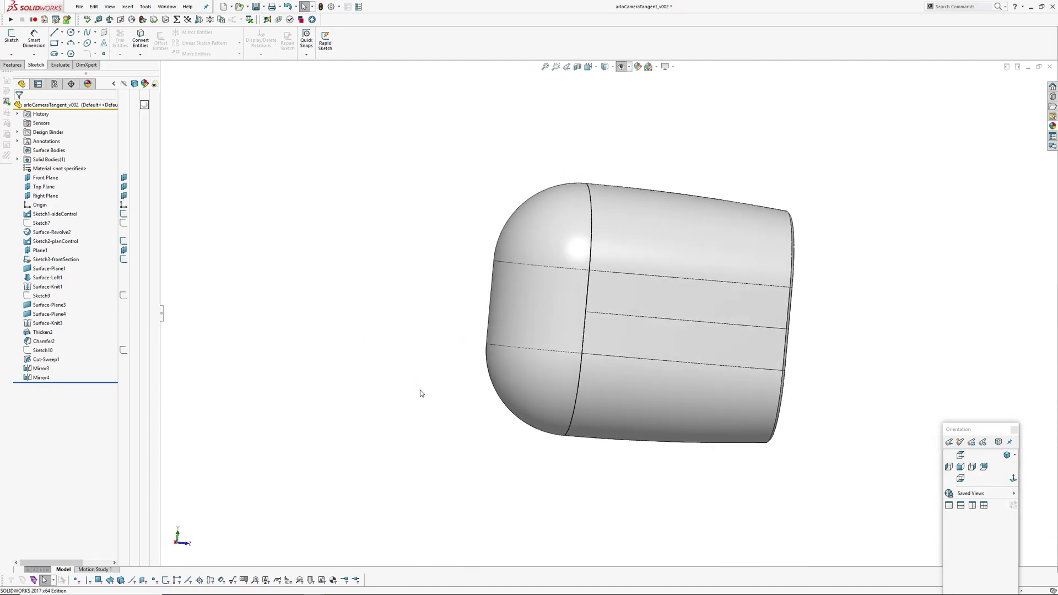
Step: Switch to the arloCameraG2_v003 part and roll its history back to just after Surface-Loft1
{"action": "key", "text": "ctrl+Tab"}
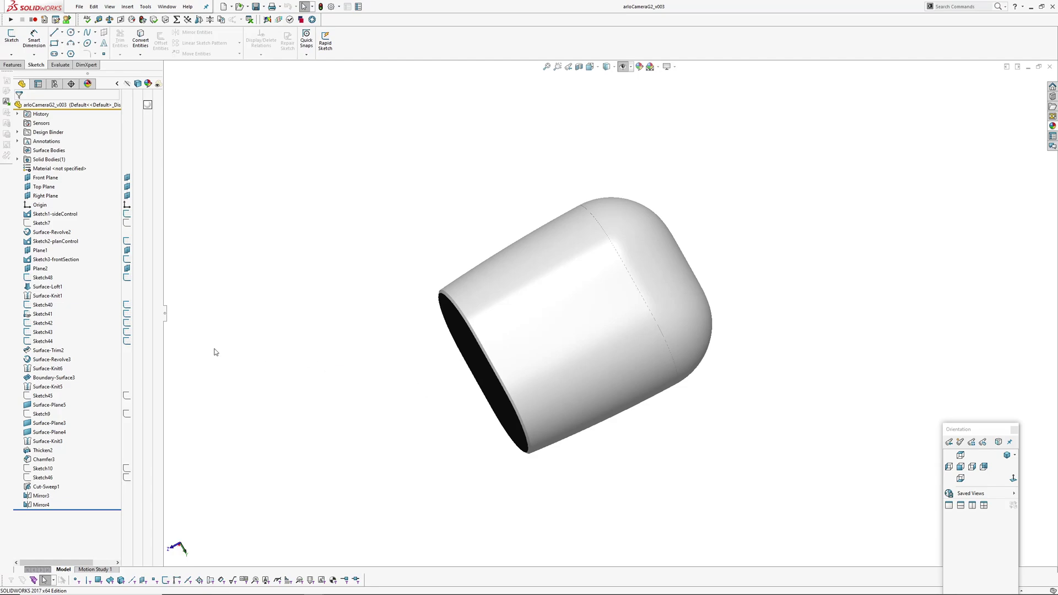
{"action": "middle_click_drag", "start_coordinate": [215, 352], "coordinate": [567, 338]}
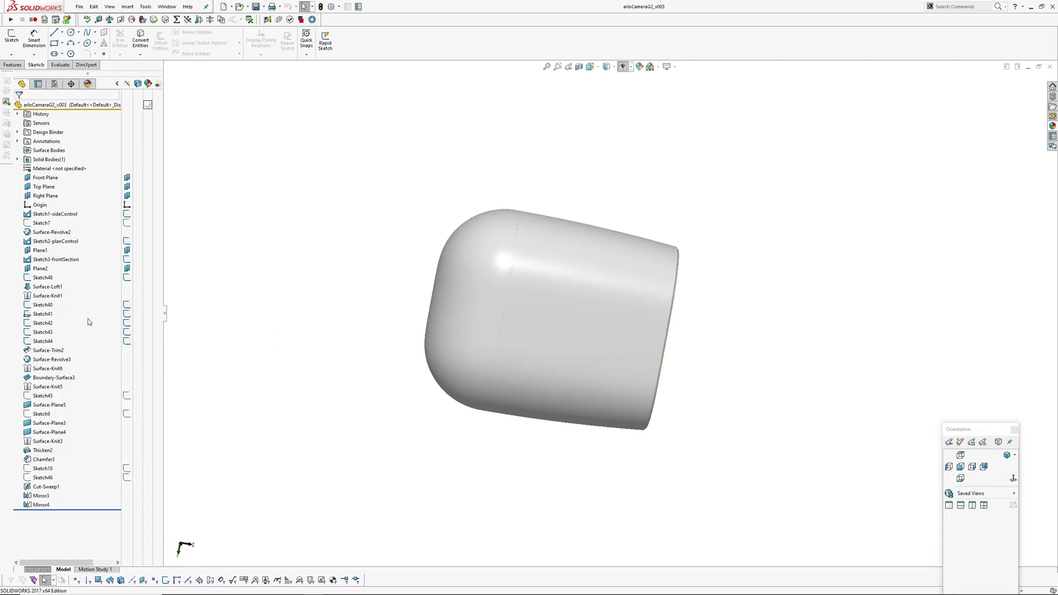
{"action": "left_click", "coordinate": [47, 296]}
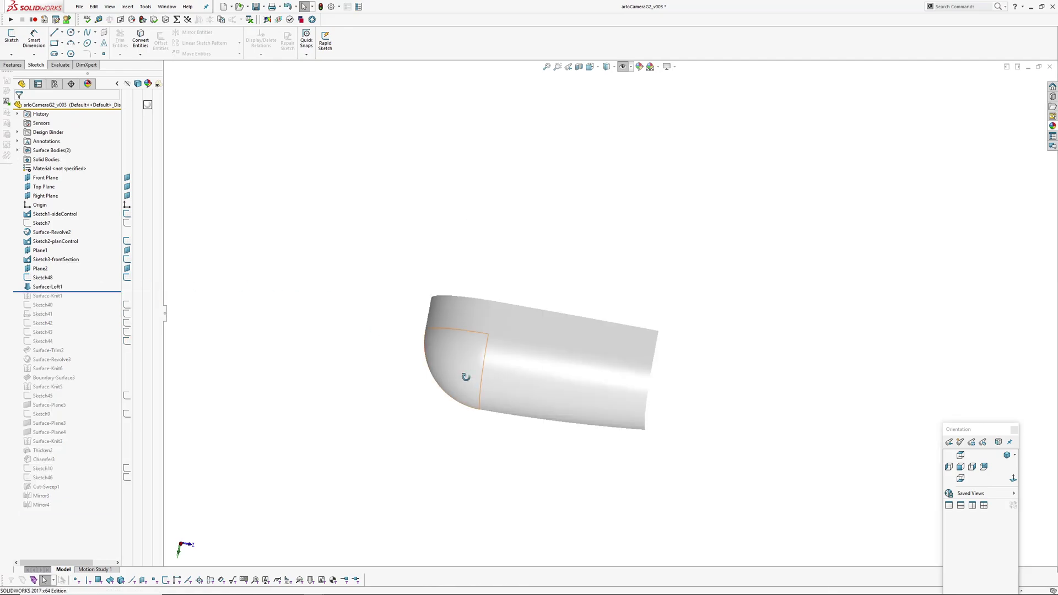
{"action": "middle_click_drag", "start_coordinate": [471, 371], "coordinate": [547, 374]}
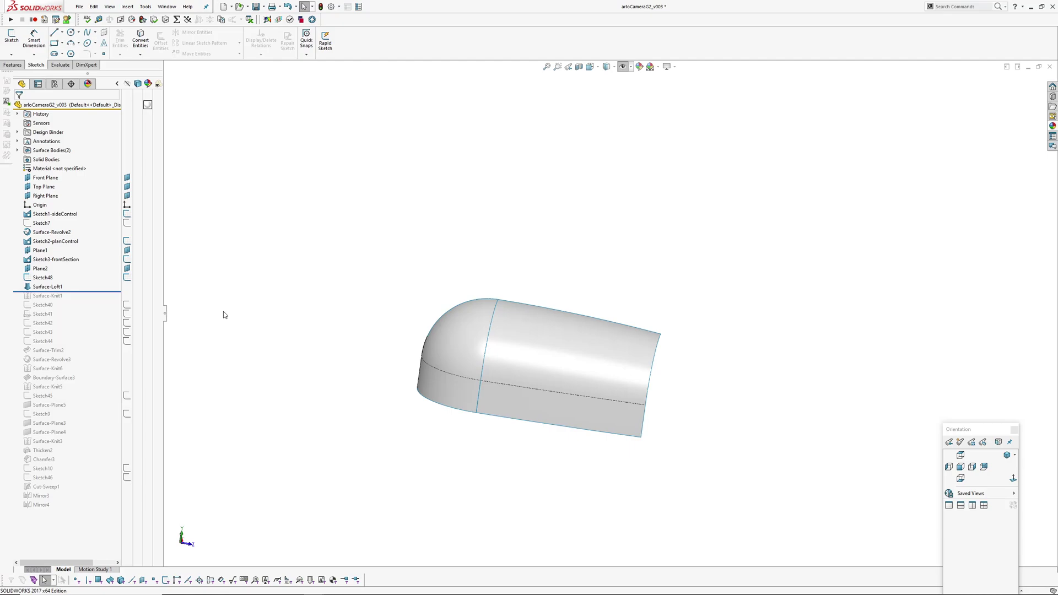
Step: Roll the history forward through Surface-Knit1 and Sketch40, and display zebra stripes on the knitted quarter body
{"action": "left_click_drag", "start_coordinate": [84, 291], "coordinate": [81, 338]}
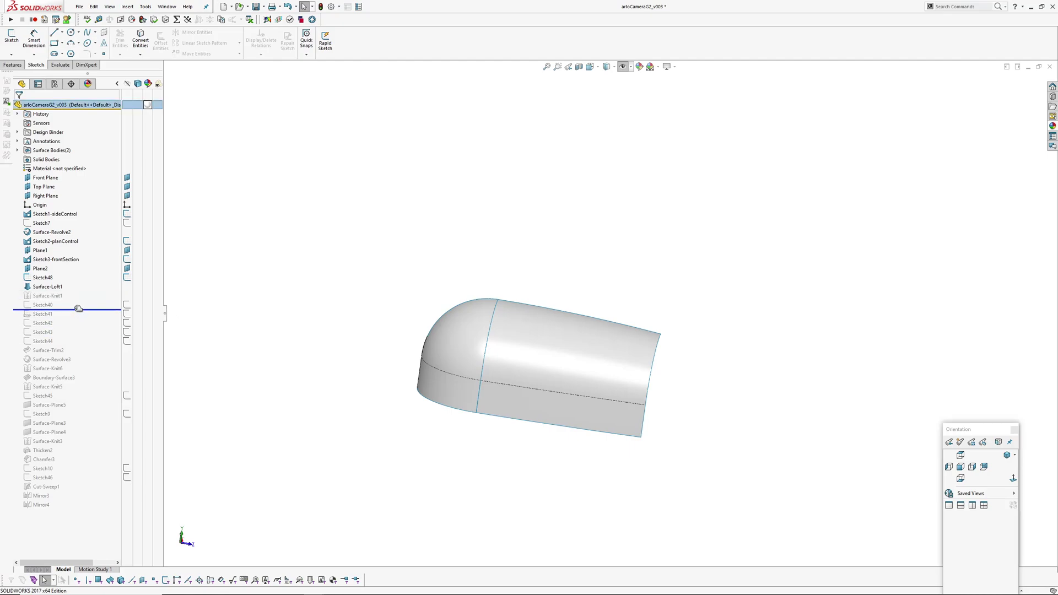
{"action": "mouse_move", "coordinate": [514, 385]}
{"action": "middle_mouse_down"}
{"action": "mouse_move", "coordinate": [498, 357]}
{"action": "mouse_move", "coordinate": [581, 375]}
{"action": "mouse_move", "coordinate": [588, 423]}
{"action": "middle_mouse_up"}
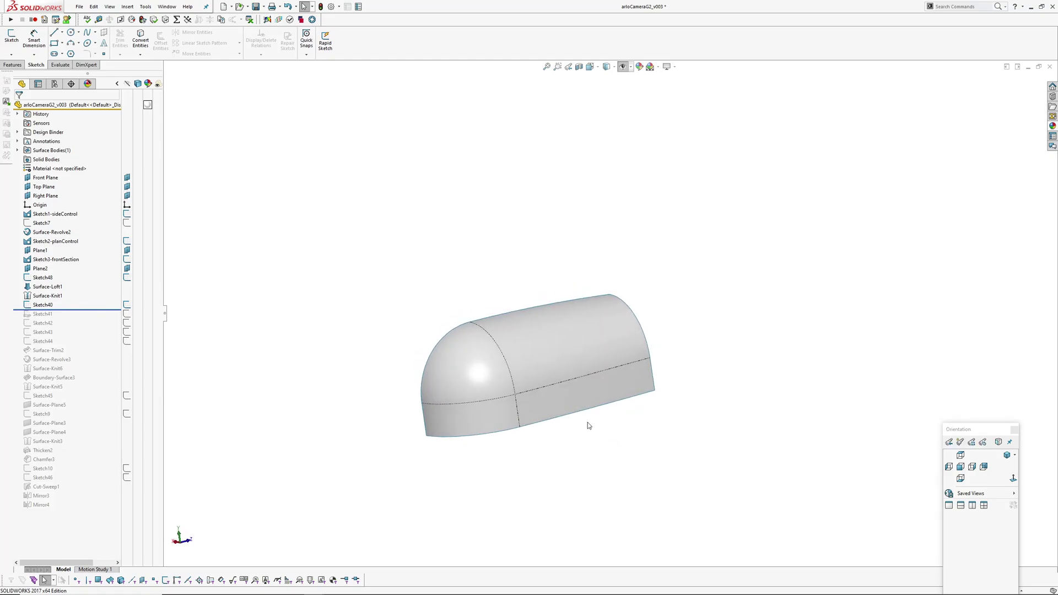
{"action": "key", "text": "z"}
{"action": "scroll", "coordinate": [523, 389], "scroll_direction": "down", "scroll_amount": 3}
{"action": "middle_click_drag", "start_coordinate": [524, 392], "coordinate": [415, 402]}
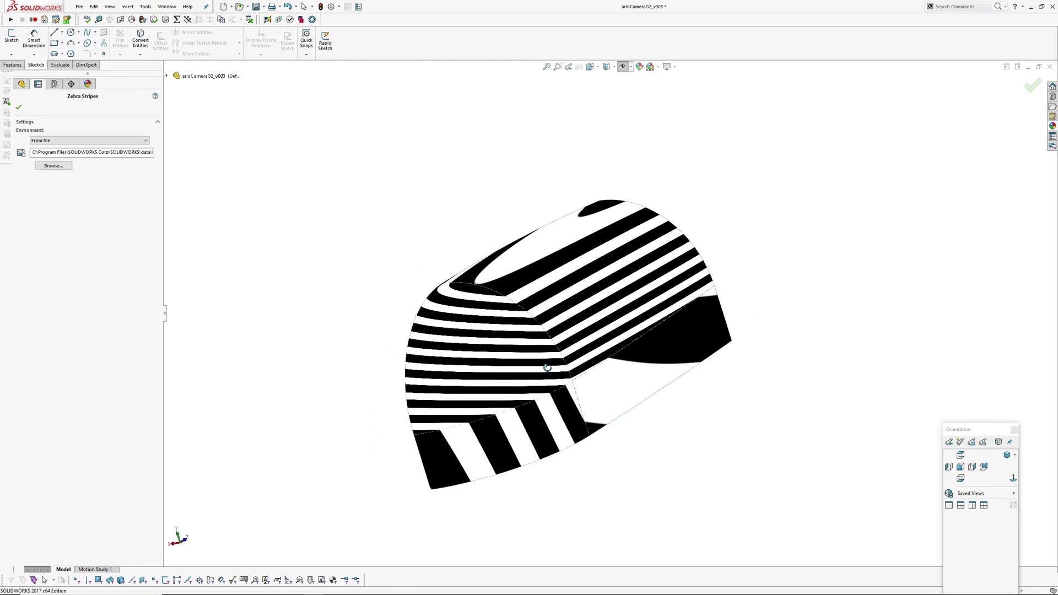
Step: Examine the stripe breaks between the dome, its flat lower band and the lofted side, and turn the stripes off
{"action": "scroll", "coordinate": [488, 419], "scroll_direction": "down", "scroll_amount": 5}
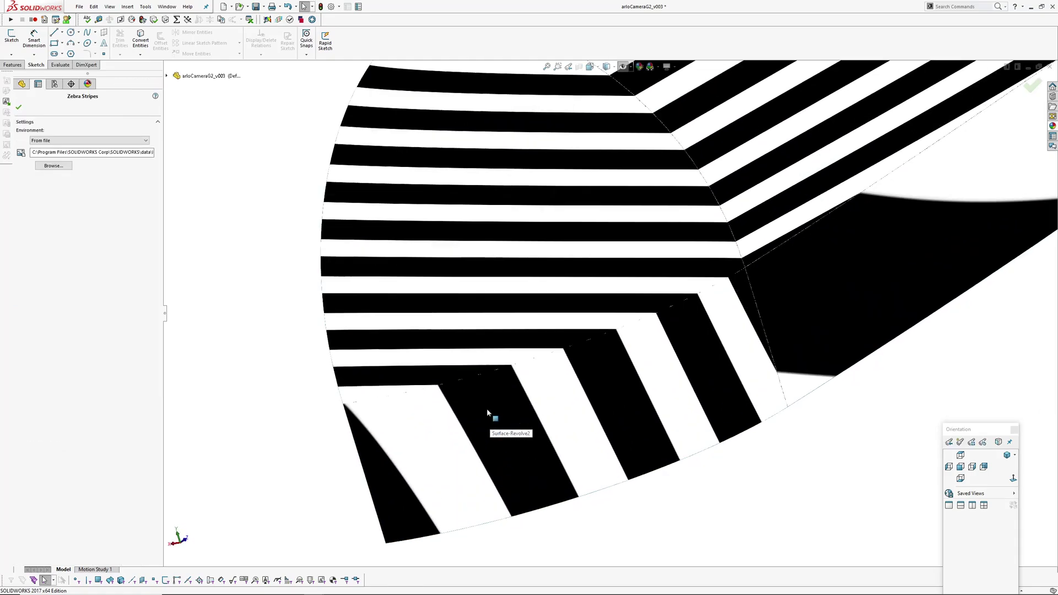
{"action": "scroll", "coordinate": [450, 388], "scroll_direction": "up", "scroll_amount": 3}
{"action": "key", "text": "Escape"}
{"action": "middle_click_drag", "start_coordinate": [771, 255], "coordinate": [750, 284]}
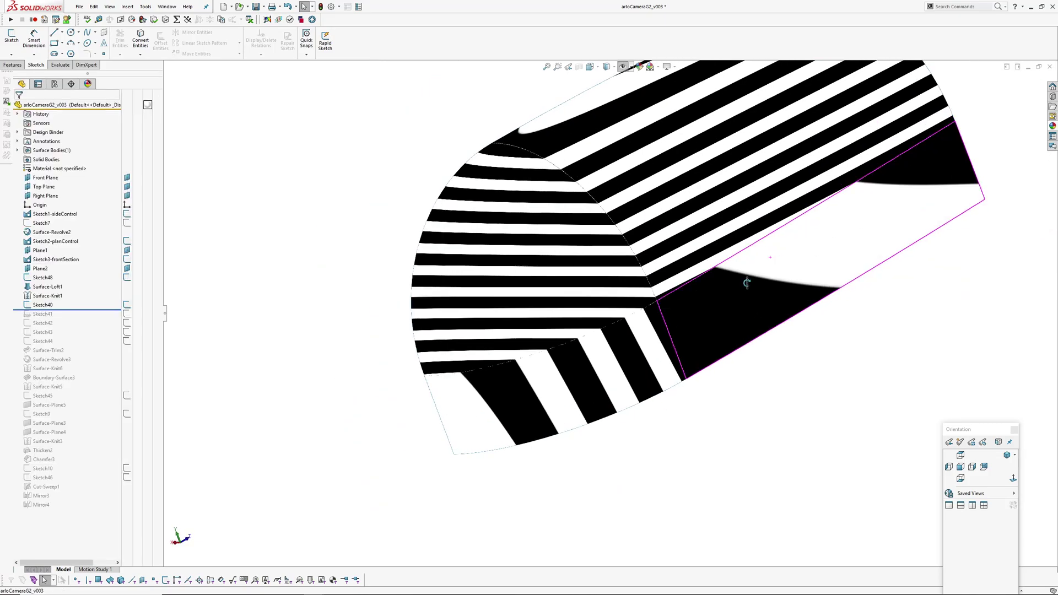
{"action": "key", "text": "z"}
{"action": "middle_click_drag", "start_coordinate": [683, 300], "coordinate": [585, 286]}
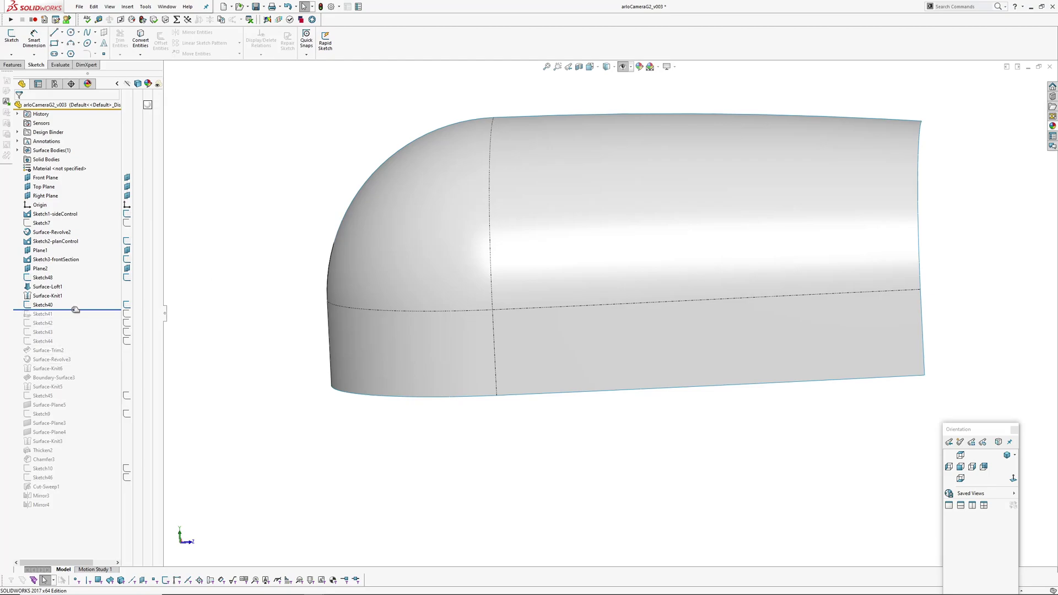
Step: Highlight Sketch40 and show its dimensions to inspect where its line meets the rear dome
{"action": "left_click", "coordinate": [43, 305]}
{"action": "mouse_move", "coordinate": [331, 312]}
{"action": "middle_mouse_down"}
{"action": "mouse_move", "coordinate": [381, 292]}
{"action": "mouse_move", "coordinate": [388, 313]}
{"action": "middle_mouse_up"}
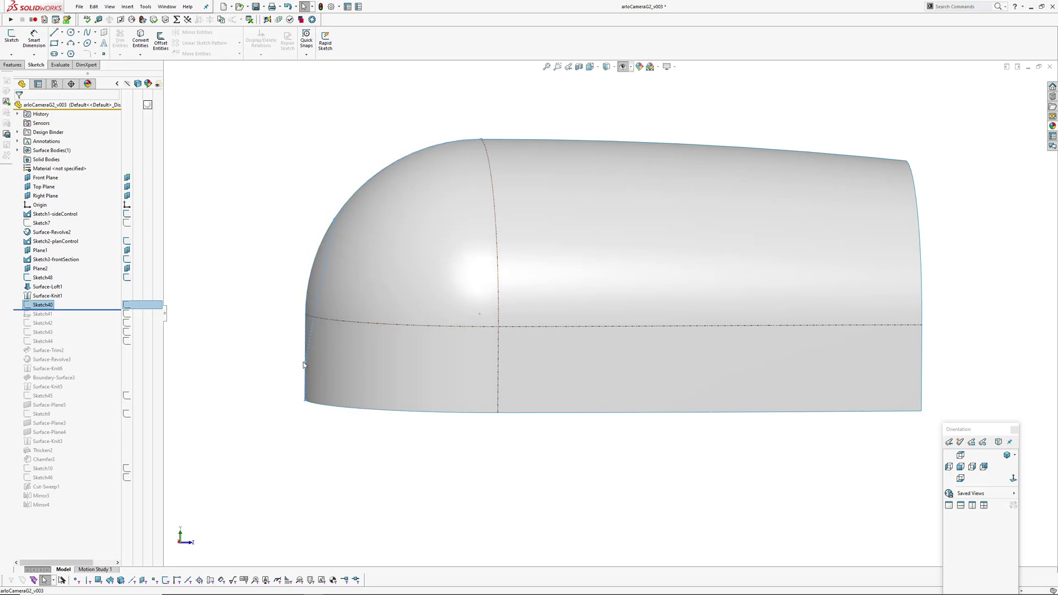
{"action": "double_click", "coordinate": [50, 305]}
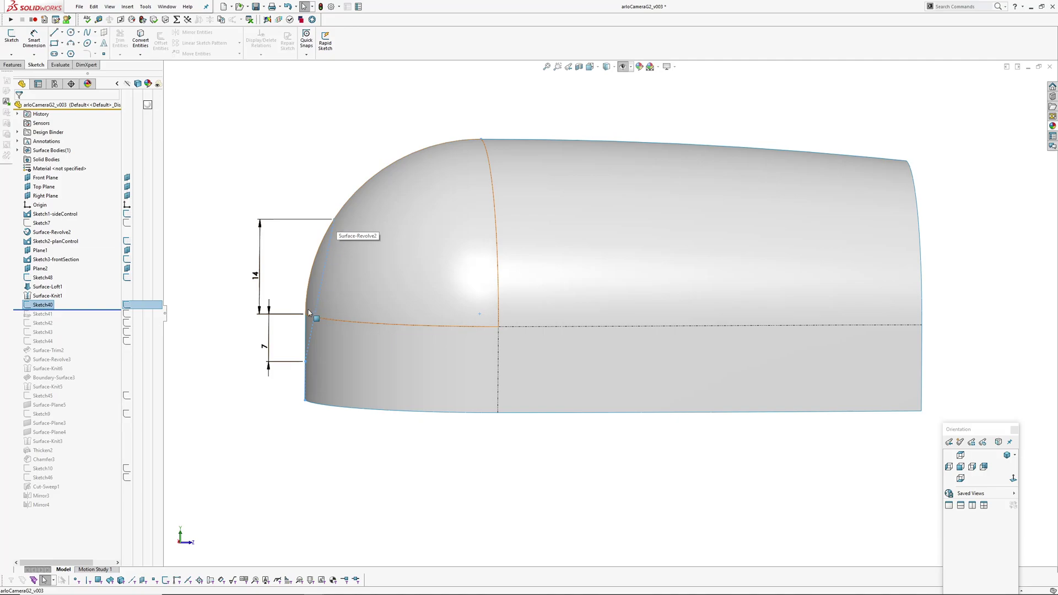
{"action": "mouse_move", "coordinate": [309, 313]}
{"action": "middle_mouse_down"}
{"action": "mouse_move", "coordinate": [343, 288]}
{"action": "mouse_move", "coordinate": [315, 298]}
{"action": "middle_mouse_up"}
{"action": "left_click", "coordinate": [238, 382]}
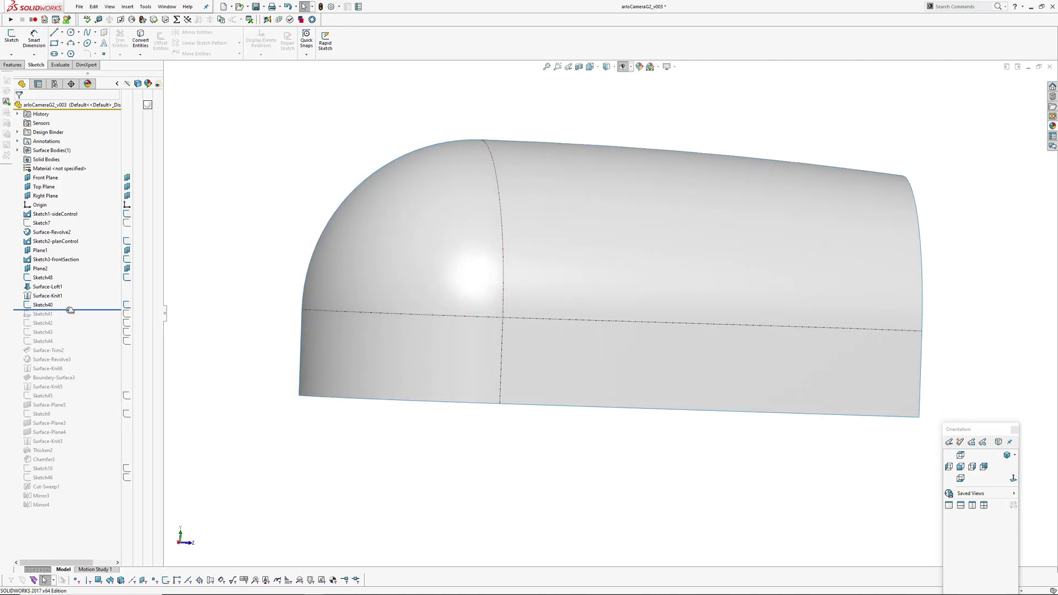
Step: Roll the history forward past Sketch41 and open that sketch for editing in the Left view
{"action": "left_click_drag", "start_coordinate": [70, 310], "coordinate": [70, 319]}
{"action": "left_click", "coordinate": [43, 313]}
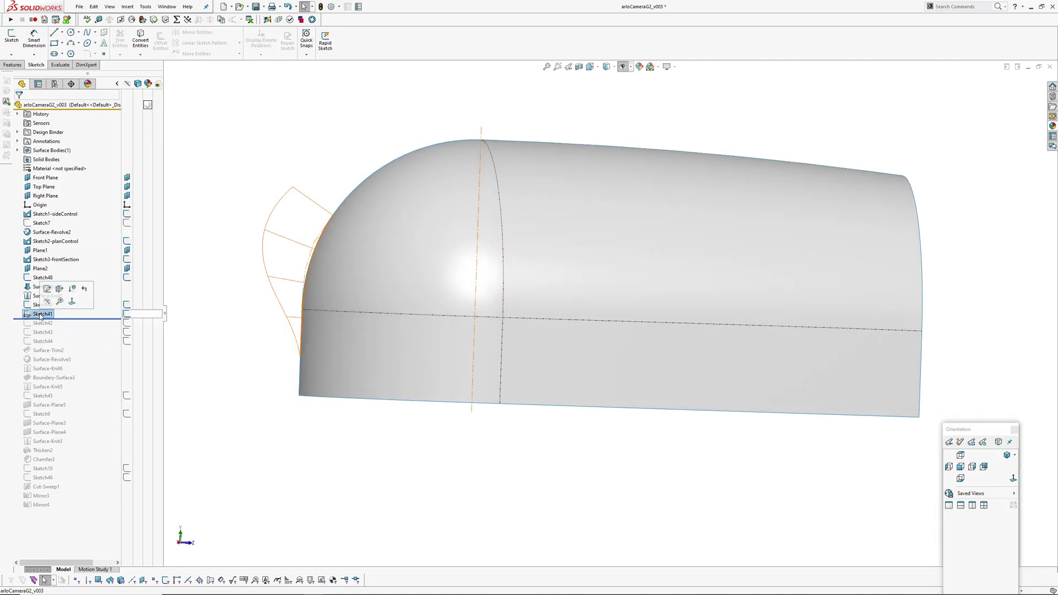
{"action": "left_click", "coordinate": [47, 289]}
{"action": "middle_click_drag", "start_coordinate": [414, 366], "coordinate": [499, 342]}
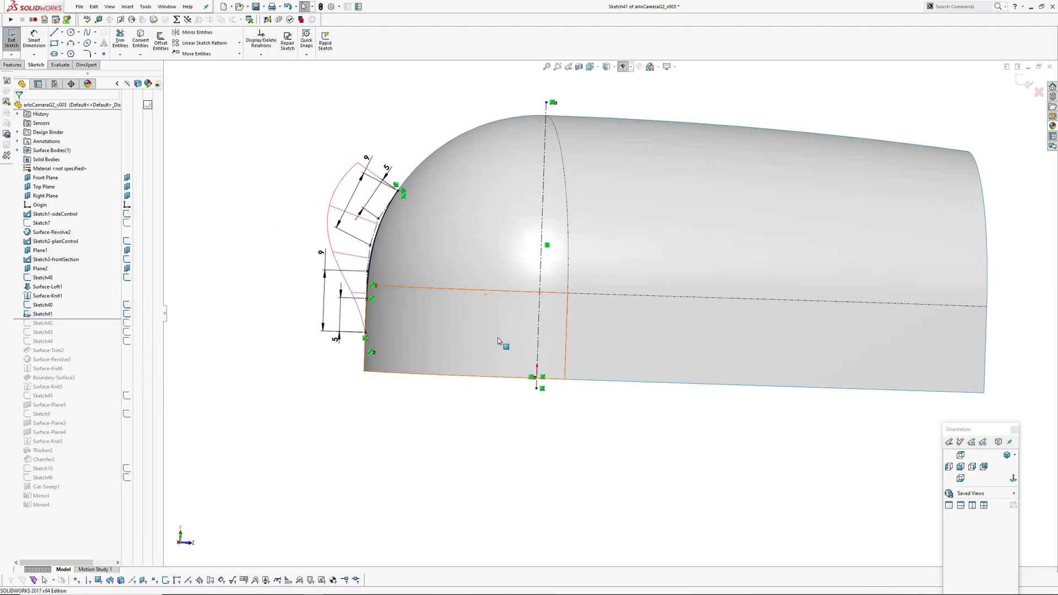
{"action": "left_click", "coordinate": [973, 467]}
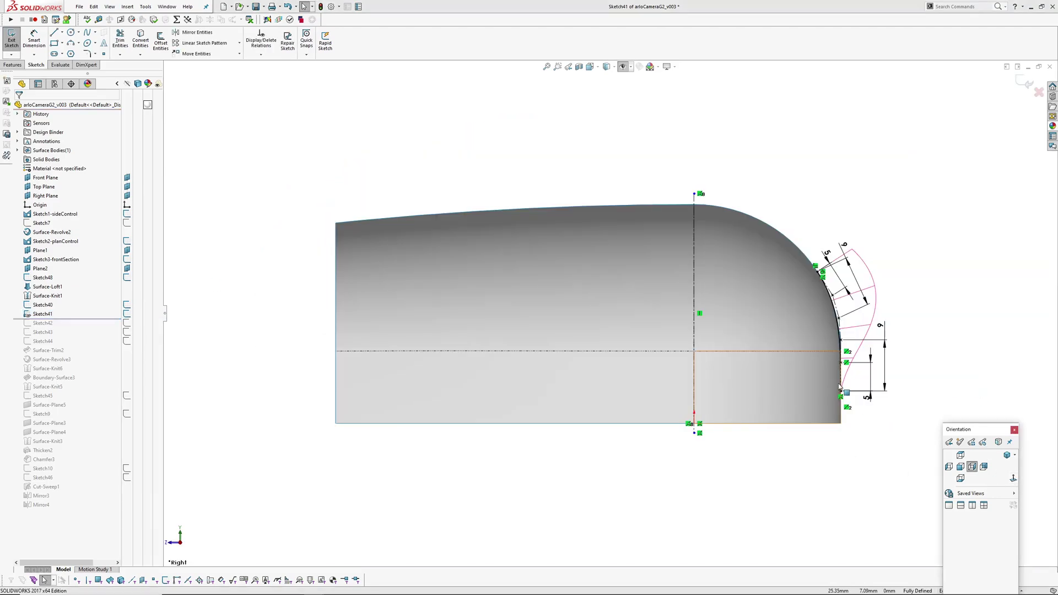
{"action": "key", "text": "shift+Left"}
{"action": "key", "text": "shift+Left"}
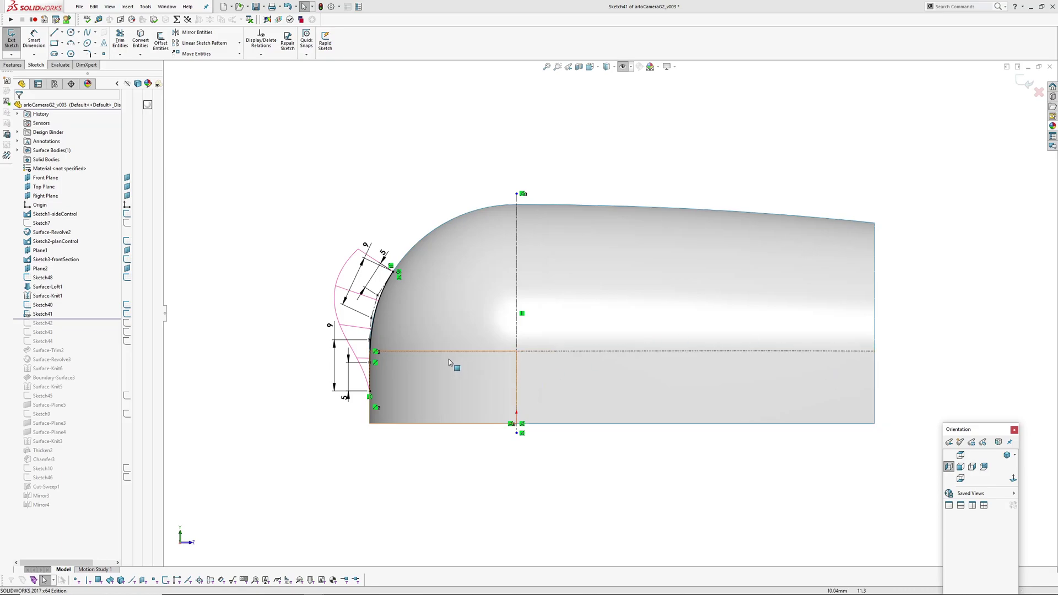
Step: Examine Sketch41's spline, control polygon and curvature comb along the rear dome edge, highlighting Sketch40 for comparison
{"action": "scroll", "coordinate": [390, 364], "scroll_direction": "down", "scroll_amount": 2}
{"action": "middle_click_drag", "start_coordinate": [385, 305], "coordinate": [385, 303], "text": "ctrl"}
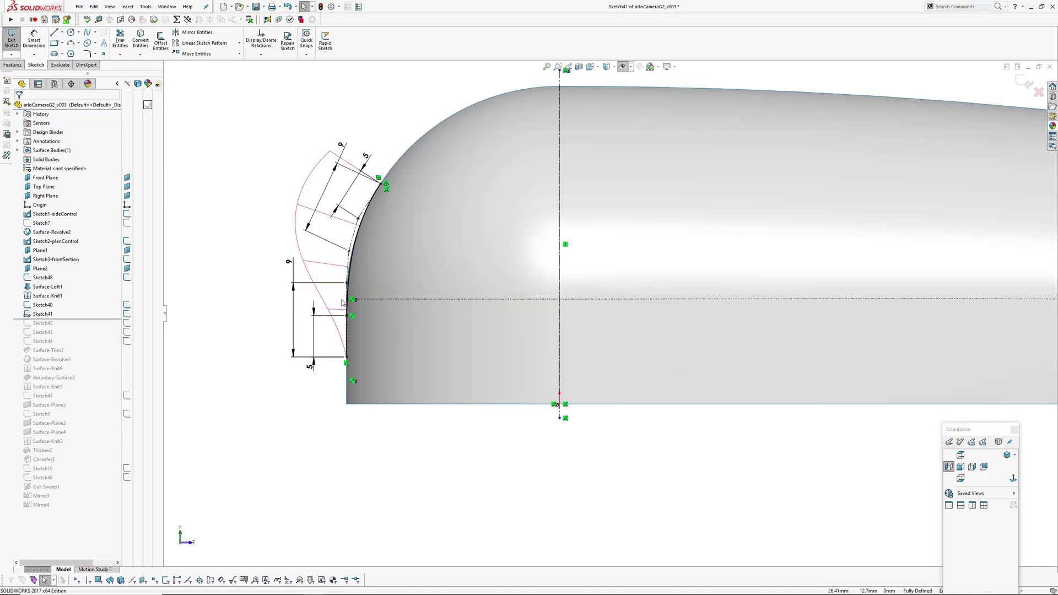
{"action": "scroll", "coordinate": [353, 302], "scroll_direction": "down", "scroll_amount": 2}
{"action": "scroll", "coordinate": [428, 170], "scroll_direction": "down", "scroll_amount": 2}
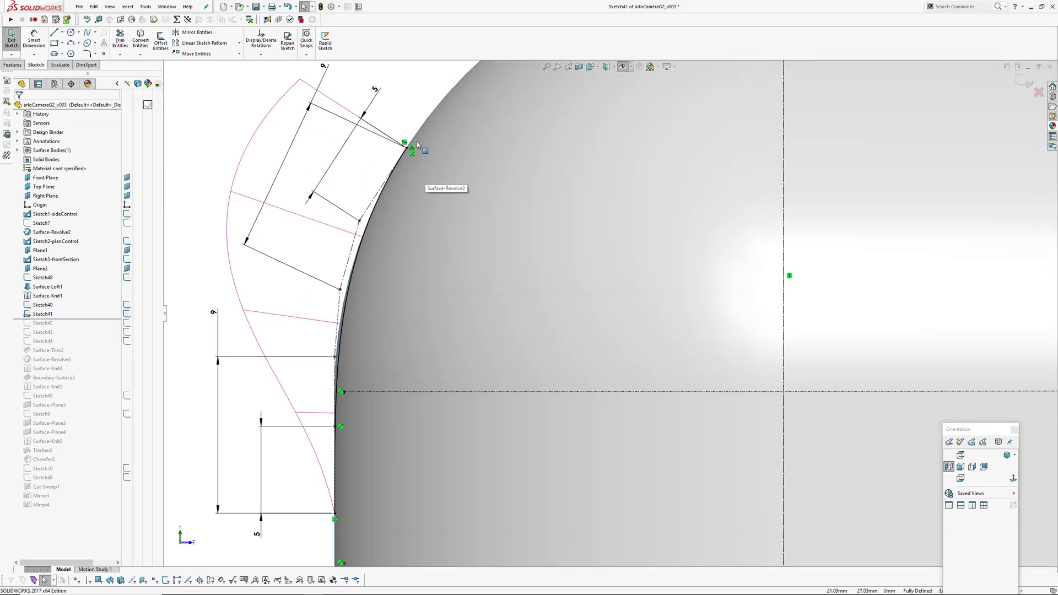
{"action": "left_click", "coordinate": [42, 305]}
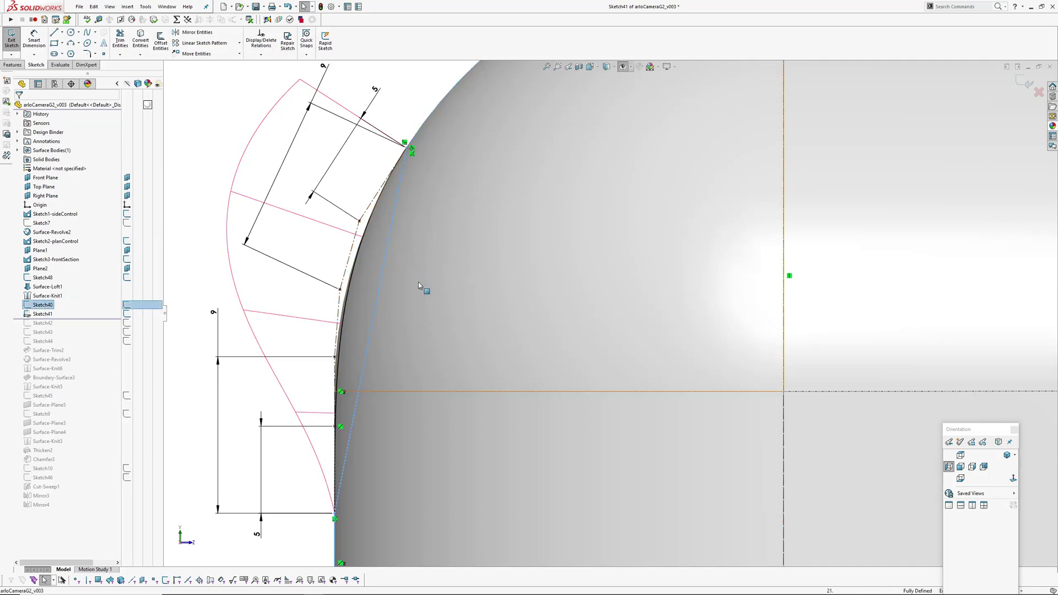
{"action": "middle_click_drag", "start_coordinate": [420, 284], "coordinate": [452, 248], "text": "ctrl"}
{"action": "scroll", "coordinate": [452, 249], "scroll_direction": "up", "scroll_amount": 2}
{"action": "scroll", "coordinate": [457, 200], "scroll_direction": "down", "scroll_amount": 1}
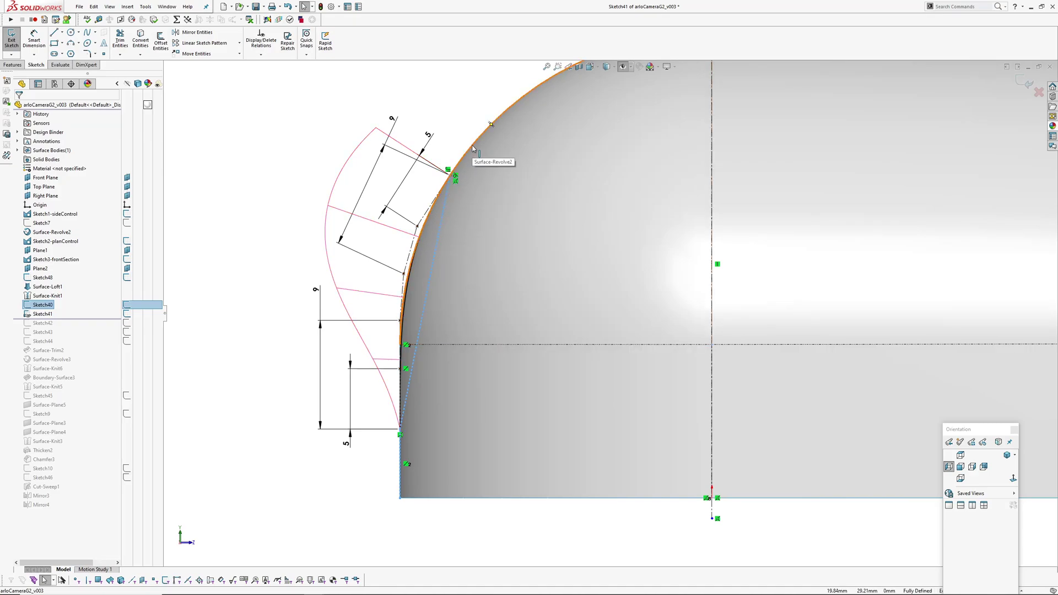
Step: Show Sketch40's line and dimensions against the Sketch41 spline, and clear the highlight
{"action": "left_click", "coordinate": [37, 306]}
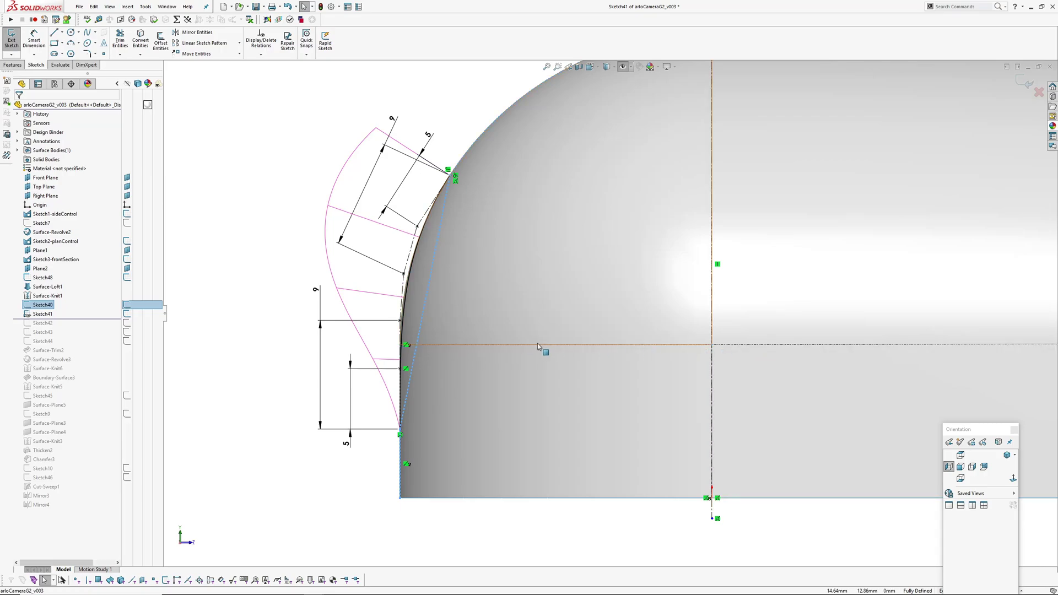
{"action": "left_click", "coordinate": [236, 368]}
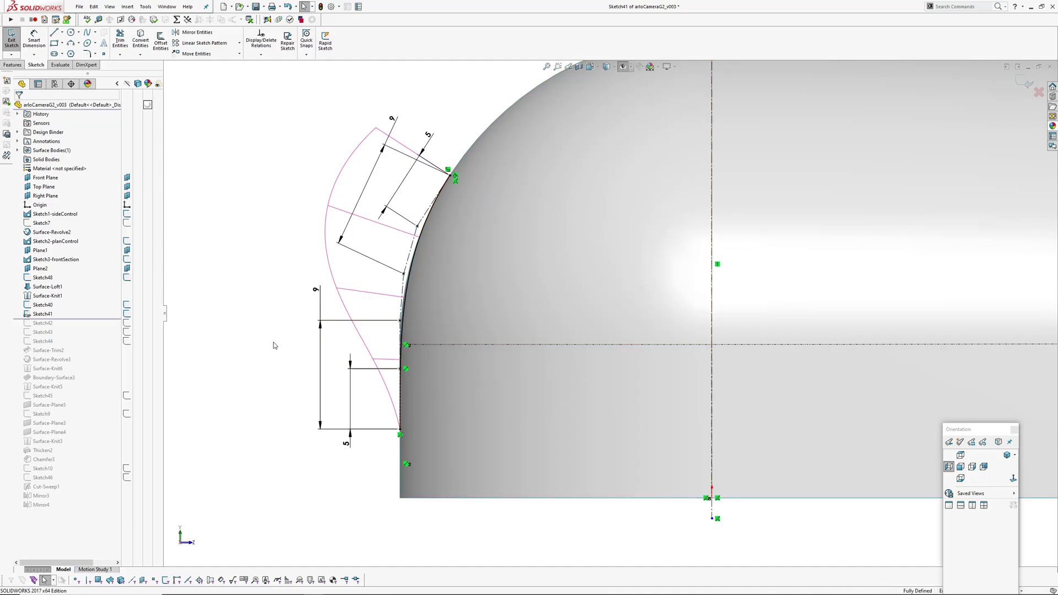
{"action": "left_click", "coordinate": [40, 307]}
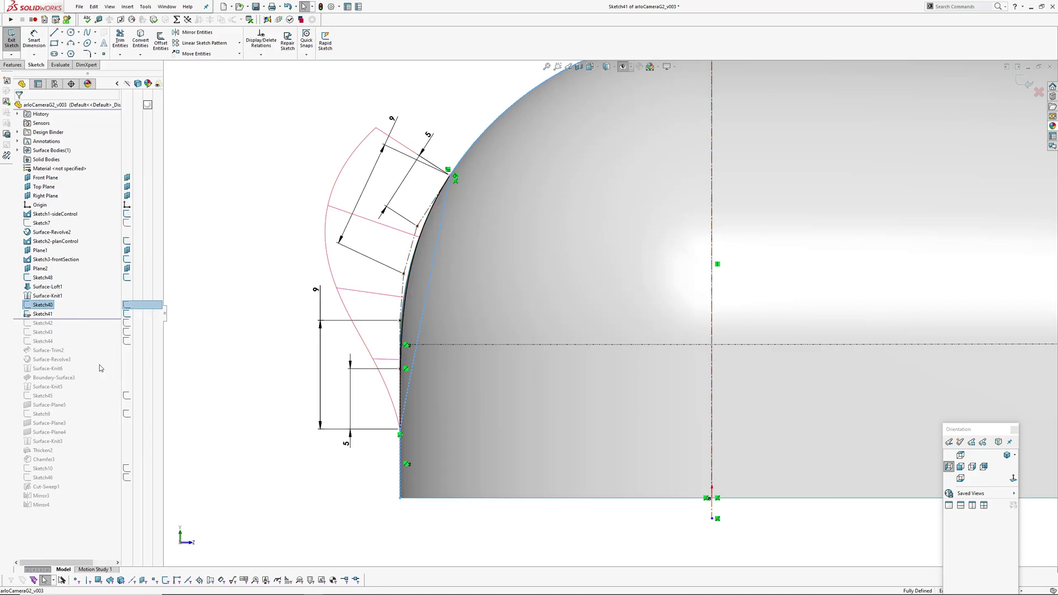
{"action": "left_click", "coordinate": [35, 314]}
{"action": "left_click", "coordinate": [28, 305]}
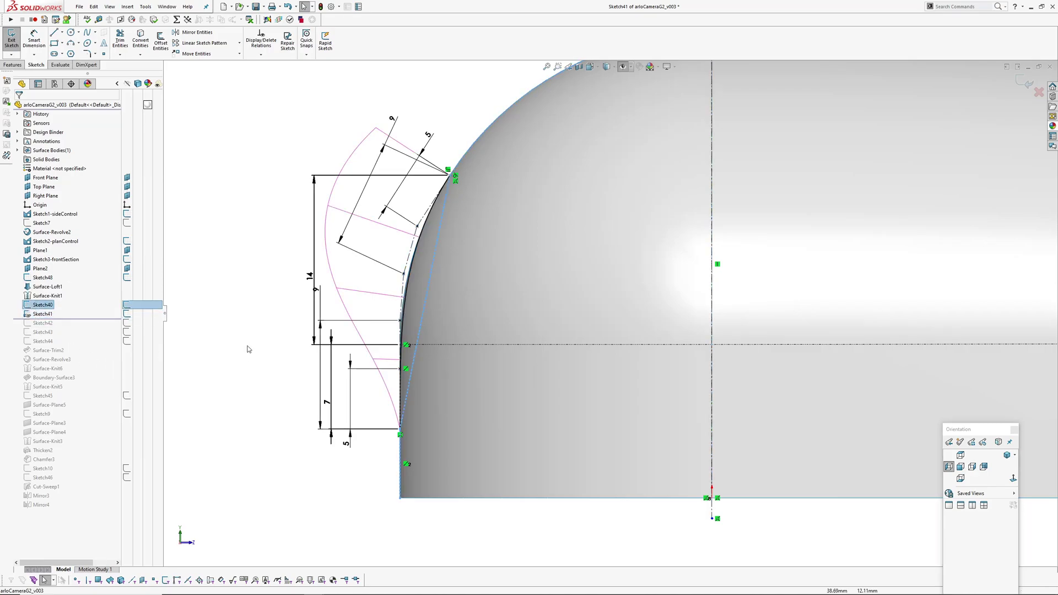
{"action": "key", "text": "Escape"}
Step: Exit Sketch41 without keeping changes and compare the Sketch40 line with the Sketch41 curve on the dome
{"action": "left_click", "coordinate": [1040, 92]}
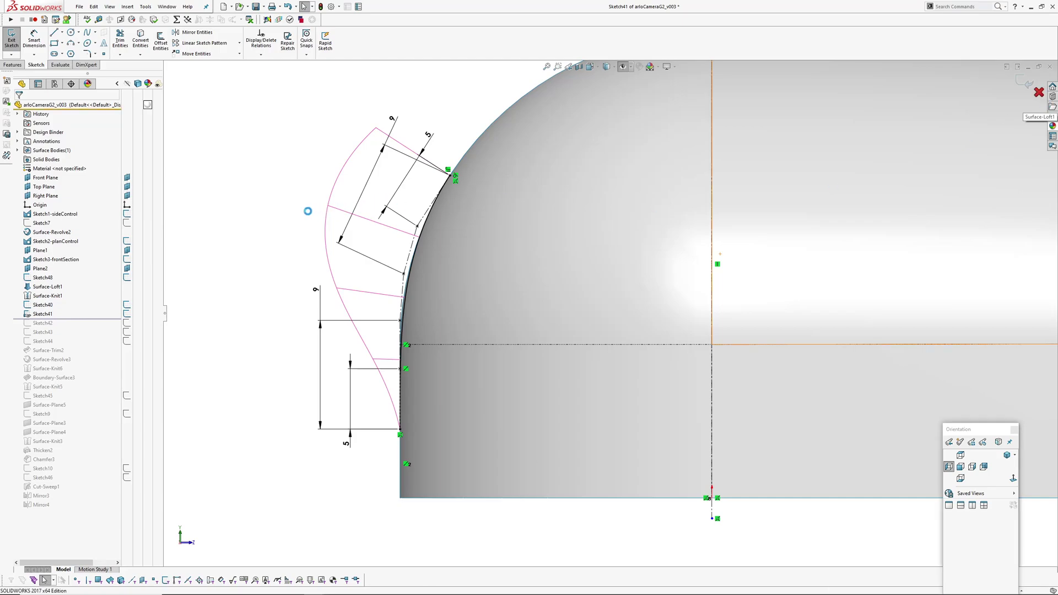
{"action": "left_click", "coordinate": [37, 305]}
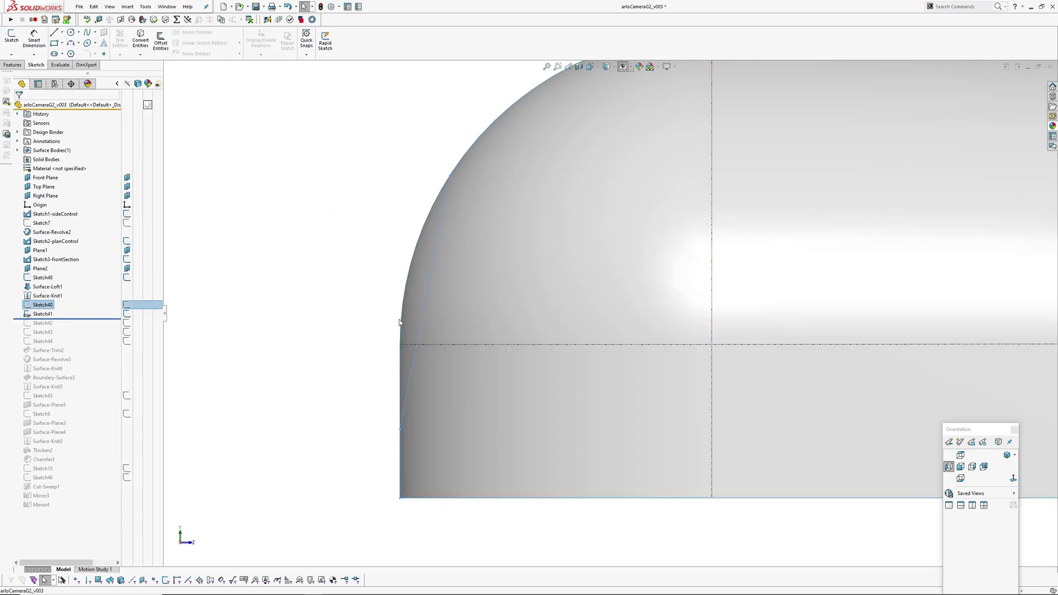
{"action": "left_click", "coordinate": [333, 440]}
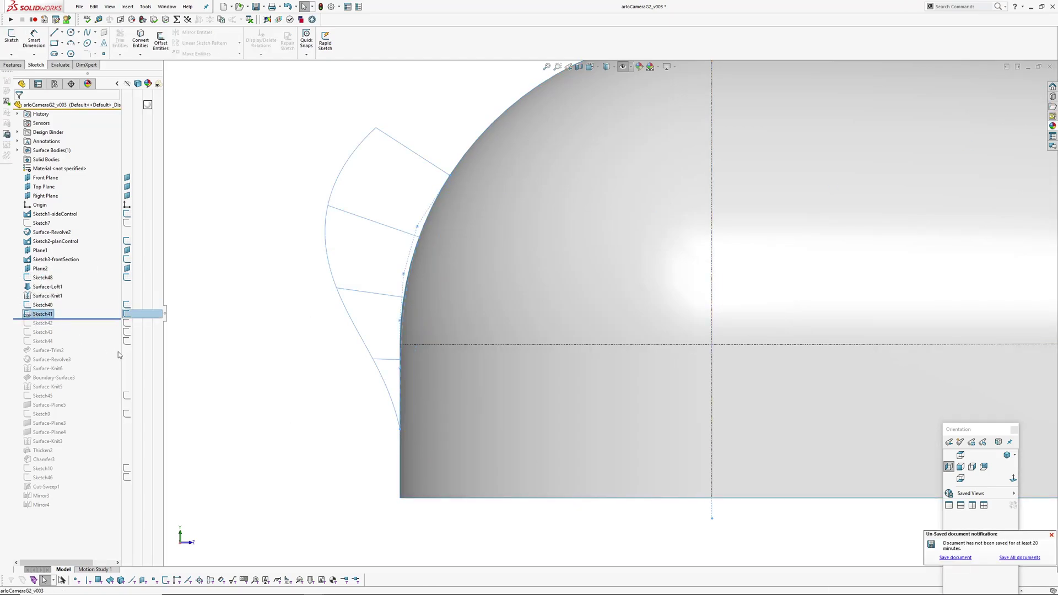
{"action": "left_click", "coordinate": [245, 395]}
Step: Reopen Sketch41 for editing
{"action": "left_click", "coordinate": [43, 314]}
{"action": "left_click", "coordinate": [42, 291]}
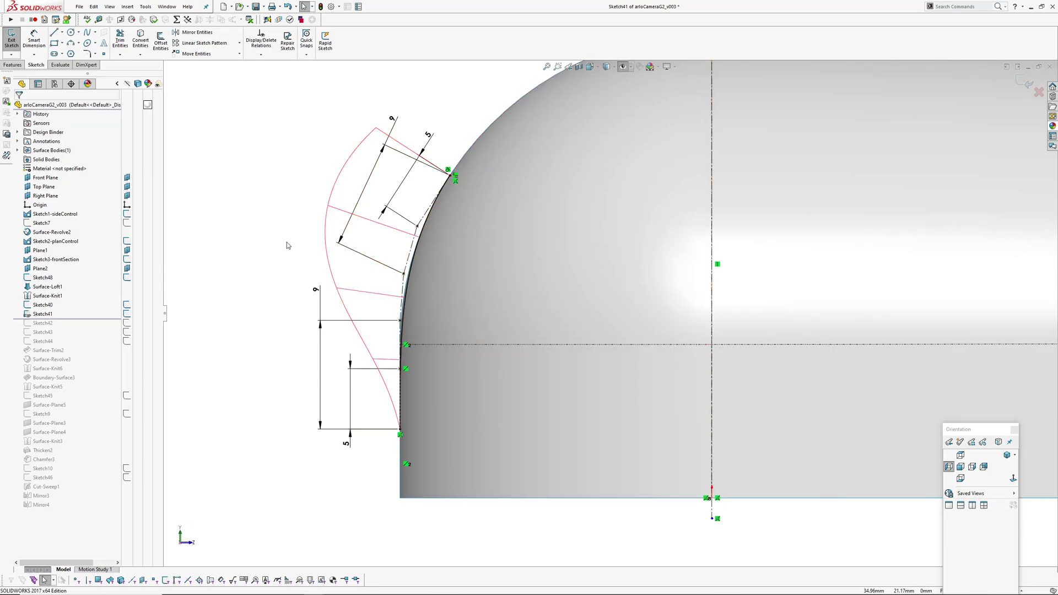
Step: Examine how closely Sketch41's spline follows the dome edge between its two end points
{"action": "middle_click_drag", "start_coordinate": [273, 244], "coordinate": [260, 256], "text": "ctrl"}
{"action": "scroll", "coordinate": [423, 312], "scroll_direction": "down", "scroll_amount": 3}
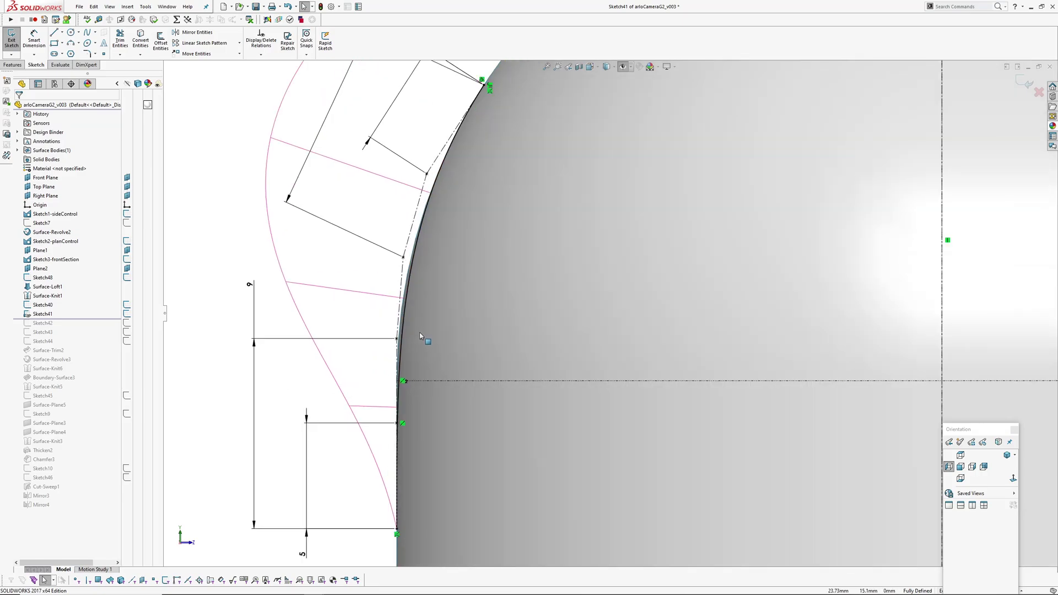
{"action": "scroll", "coordinate": [418, 333], "scroll_direction": "down", "scroll_amount": 2}
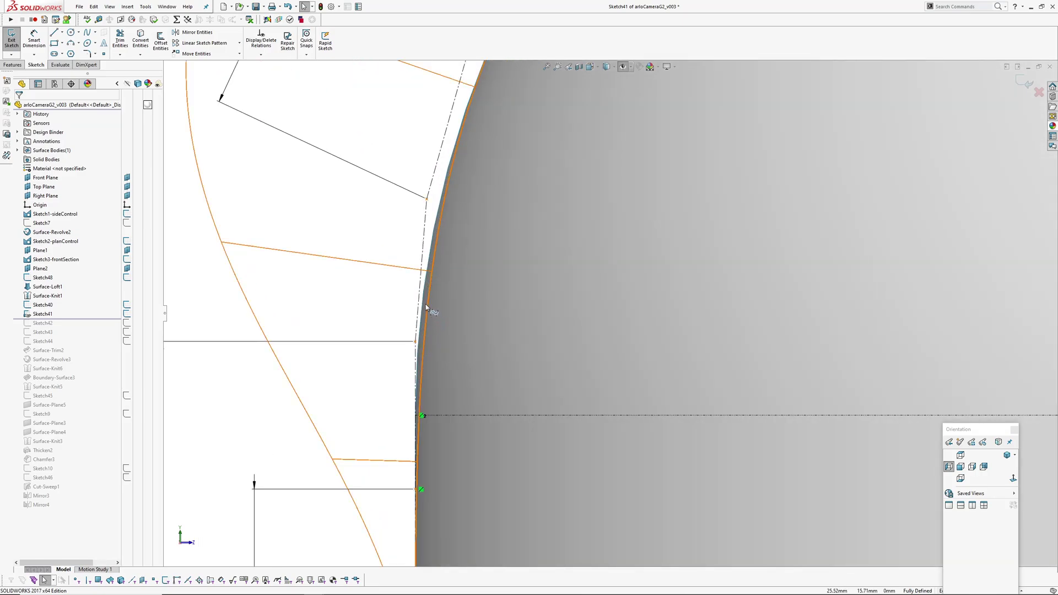
{"action": "scroll", "coordinate": [425, 302], "scroll_direction": "up", "scroll_amount": 6}
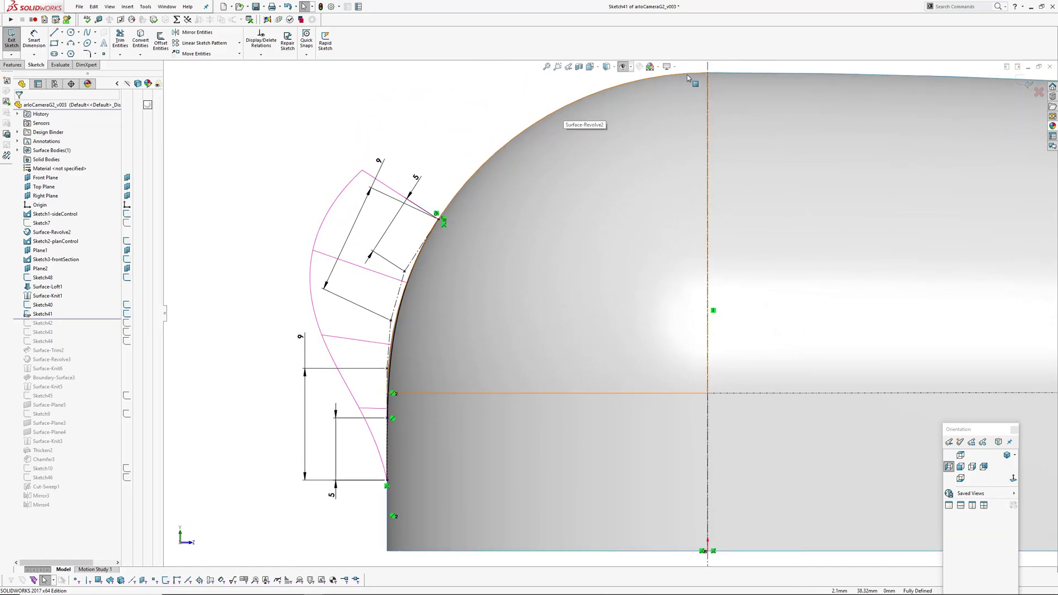
{"action": "middle_click_drag", "start_coordinate": [397, 448], "coordinate": [397, 366], "text": "ctrl"}
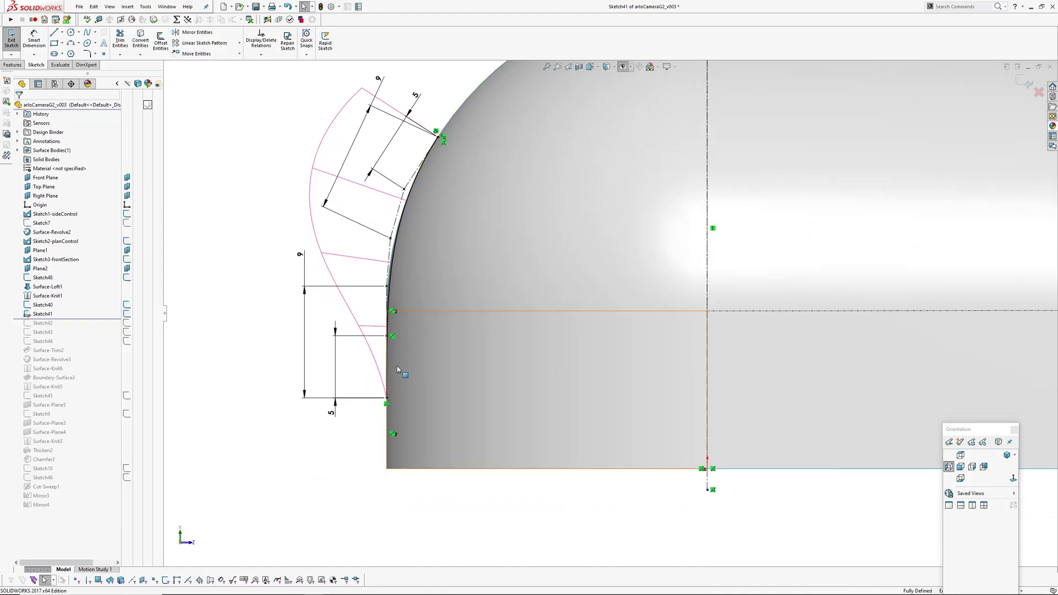
Step: Exit Sketch41, roll the feature history forward past Sketch42, and highlight that sketch at the open end of the body
{"action": "left_click", "coordinate": [1026, 85]}
{"action": "left_click_drag", "start_coordinate": [74, 320], "coordinate": [77, 332]}
{"action": "key", "text": "f"}
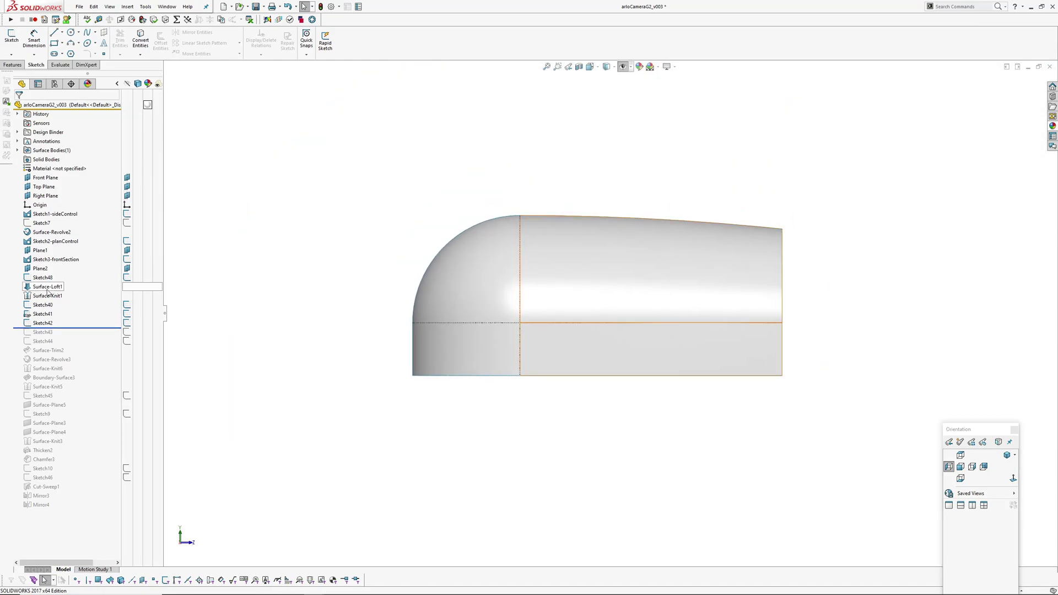
{"action": "left_click", "coordinate": [40, 324]}
{"action": "middle_click_drag", "start_coordinate": [631, 334], "coordinate": [691, 342]}
{"action": "scroll", "coordinate": [748, 313], "scroll_direction": "down", "scroll_amount": 5}
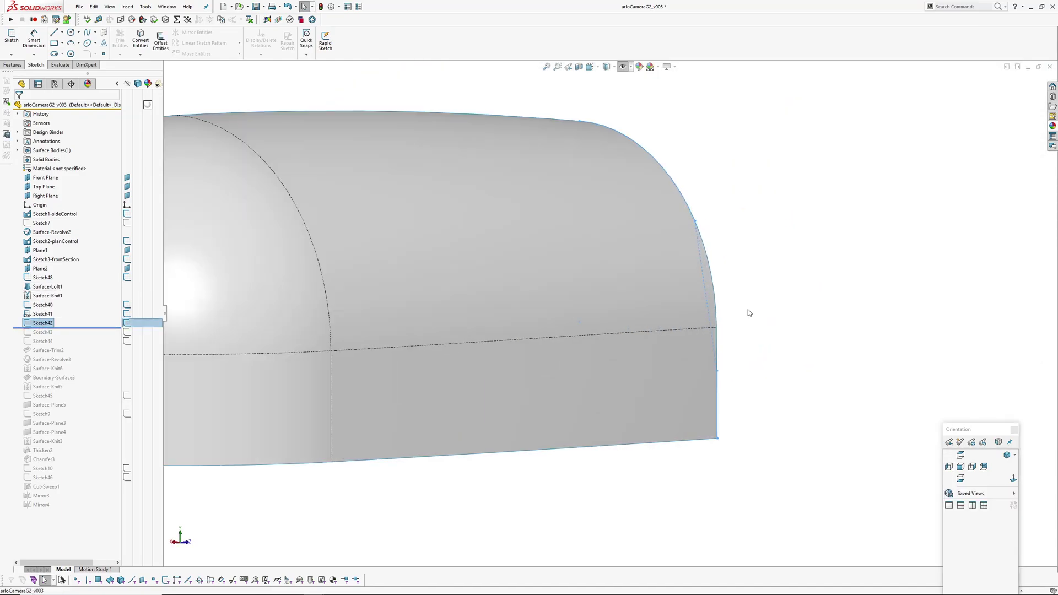
Step: Show Sketch42's line and dimensions against the section edge, viewed toward the inside of the open end
{"action": "key", "text": "f"}
{"action": "left_click", "coordinate": [810, 310]}
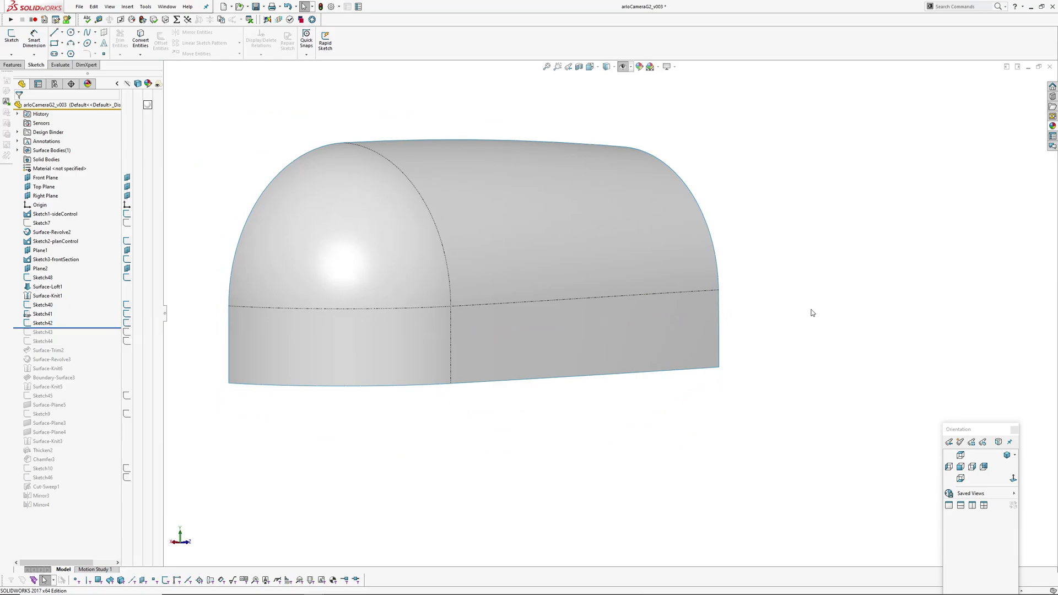
{"action": "left_click", "coordinate": [974, 468]}
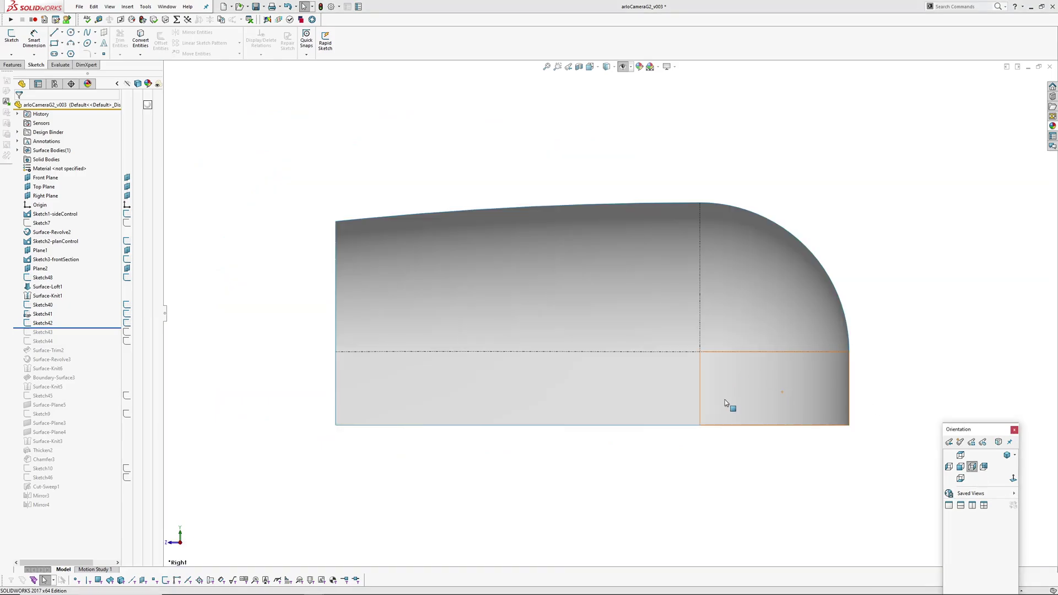
{"action": "key", "text": "ctrl+1"}
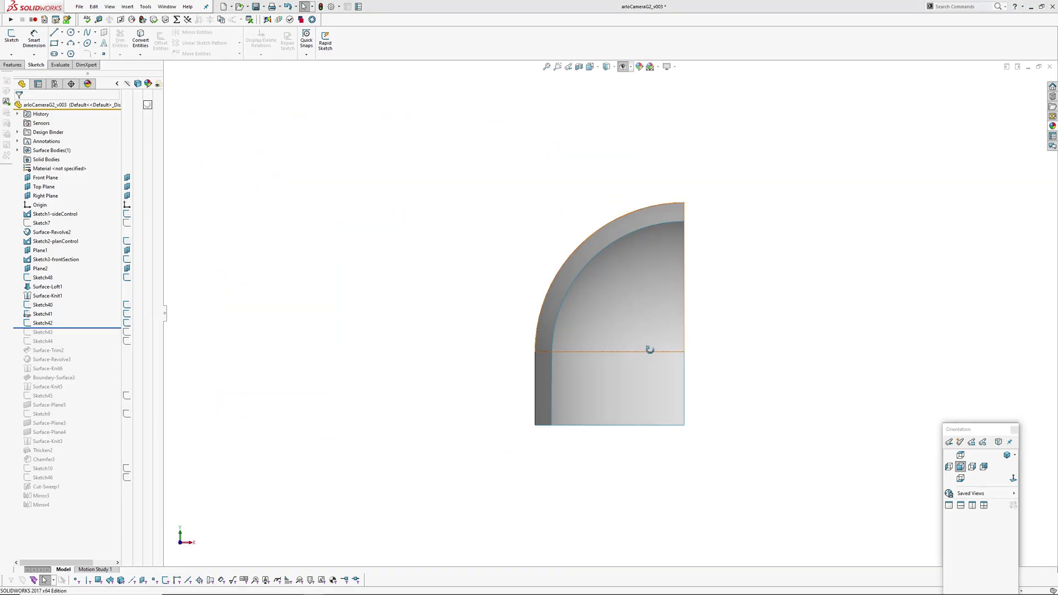
{"action": "mouse_move", "coordinate": [647, 348]}
{"action": "middle_mouse_down"}
{"action": "mouse_move", "coordinate": [714, 375]}
{"action": "mouse_move", "coordinate": [609, 343]}
{"action": "mouse_move", "coordinate": [562, 314]}
{"action": "middle_mouse_up"}
{"action": "left_click", "coordinate": [37, 325]}
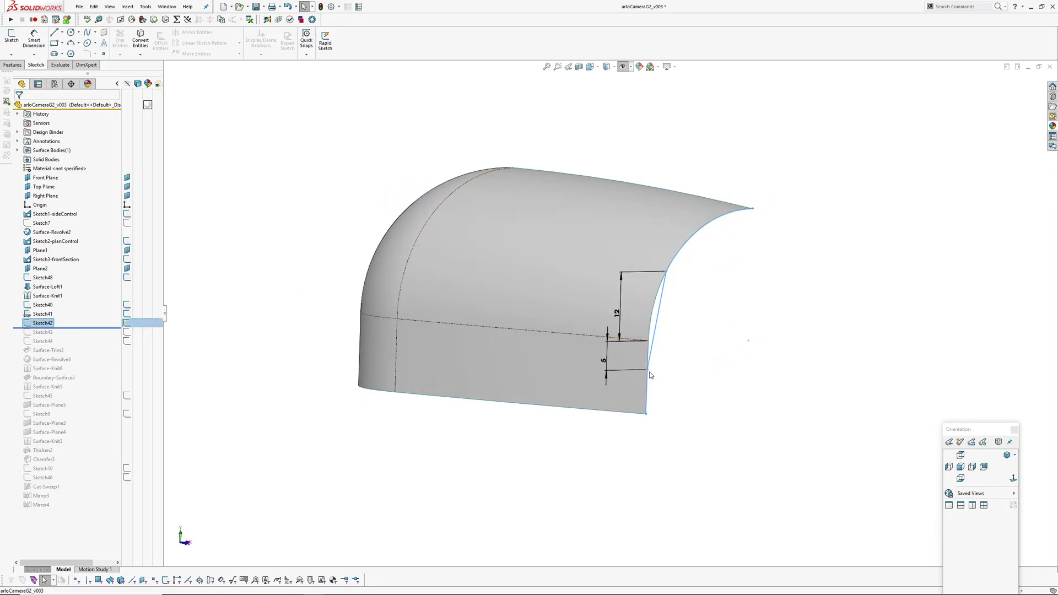
Step: Roll the feature history forward past Sketch43 and show its spline, curvature comb and dimensions on the open end's edge
{"action": "left_click_drag", "start_coordinate": [79, 327], "coordinate": [74, 337]}
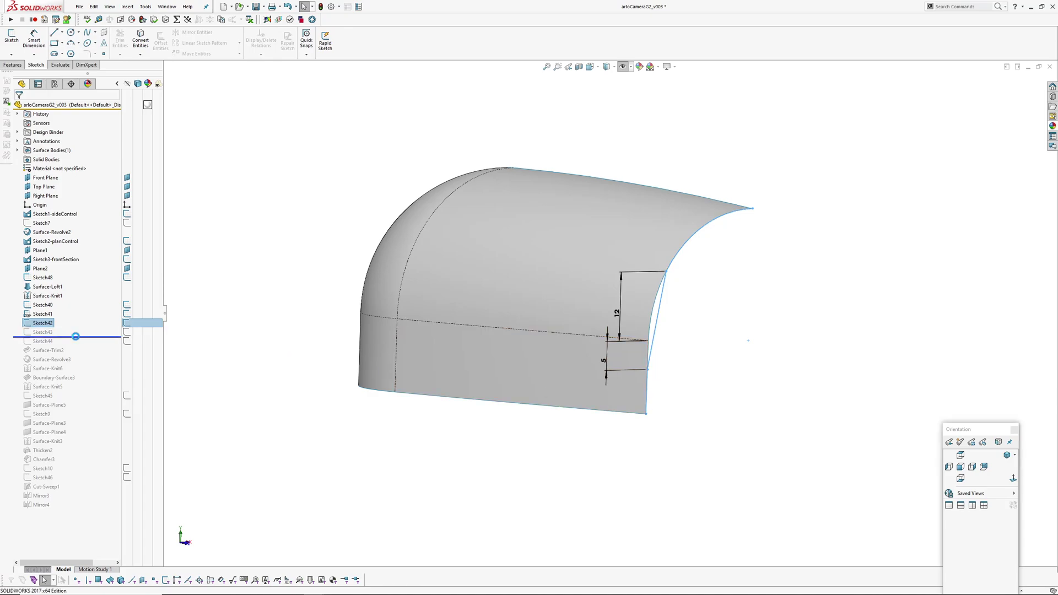
{"action": "left_click", "coordinate": [41, 332]}
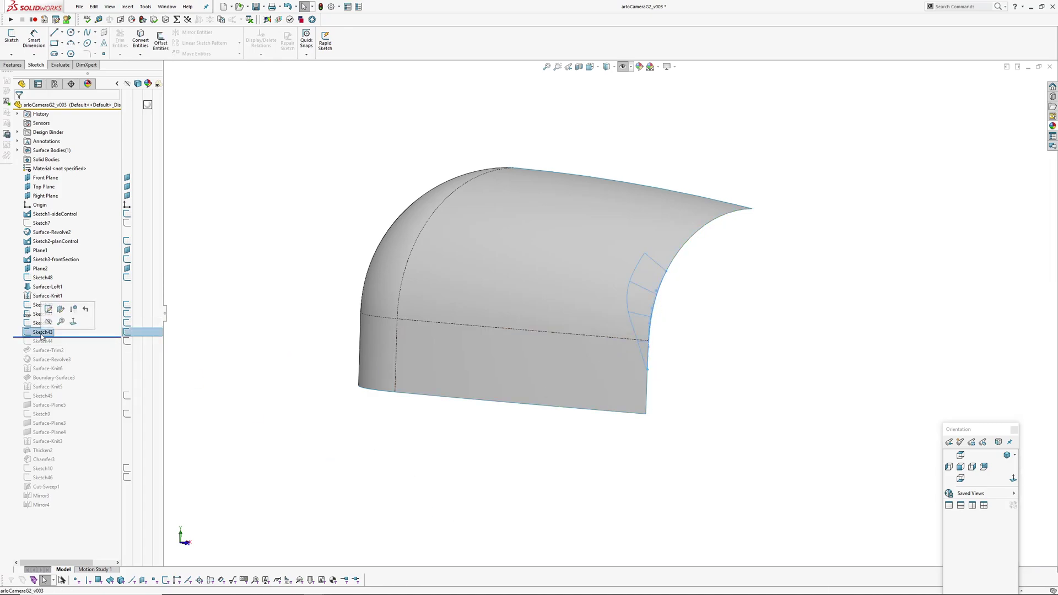
{"action": "scroll", "coordinate": [656, 333], "scroll_direction": "down", "scroll_amount": 3}
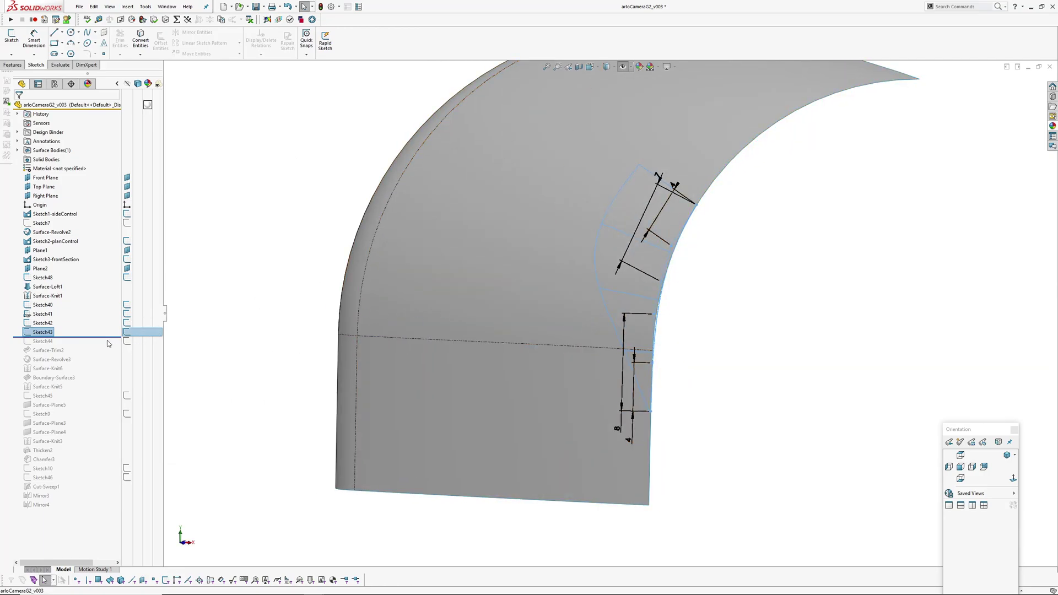
Step: Roll the feature history forward past Sketch44 and highlight its upper and lower curves along the body's side
{"action": "left_click_drag", "start_coordinate": [99, 337], "coordinate": [99, 347]}
{"action": "scroll", "coordinate": [593, 364], "scroll_direction": "up", "scroll_amount": 3}
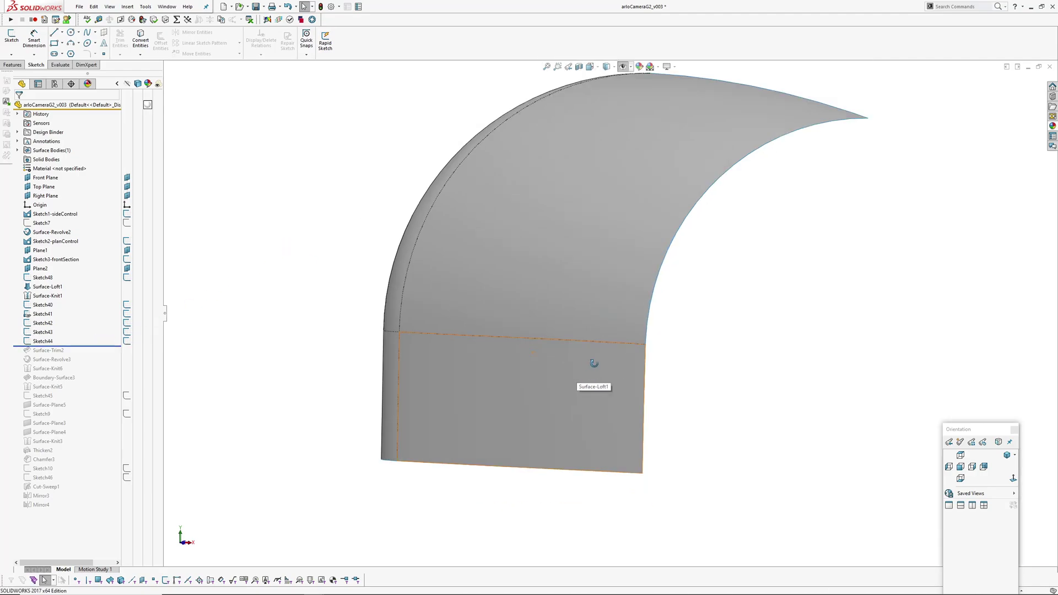
{"action": "middle_click_drag", "start_coordinate": [593, 364], "coordinate": [643, 375]}
{"action": "left_click", "coordinate": [62, 342]}
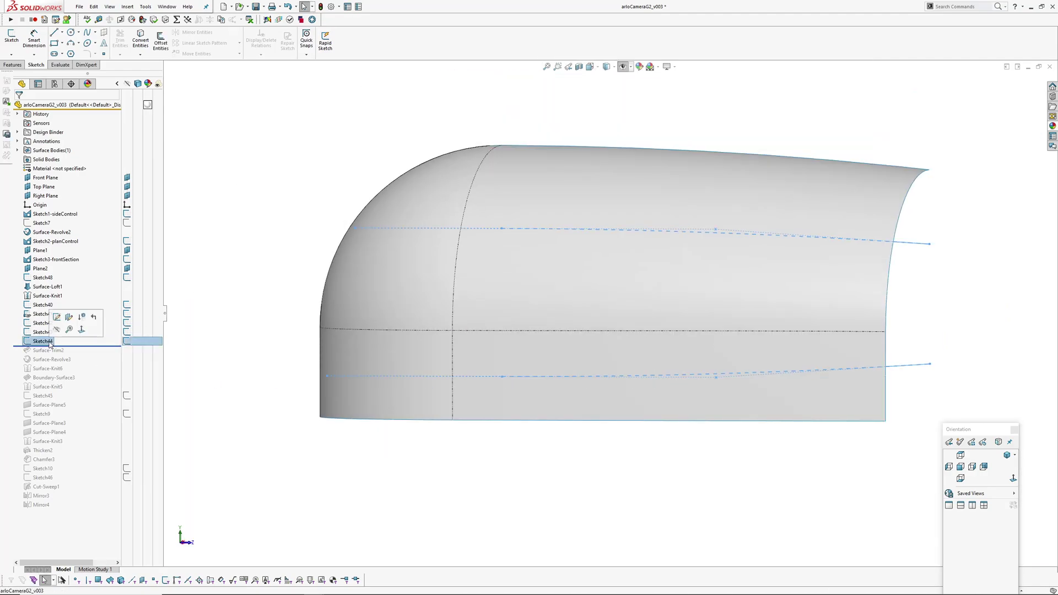
{"action": "mouse_move", "coordinate": [285, 336]}
{"action": "middle_mouse_down"}
{"action": "mouse_move", "coordinate": [397, 350]}
{"action": "mouse_move", "coordinate": [586, 315]}
{"action": "mouse_move", "coordinate": [518, 316]}
{"action": "mouse_move", "coordinate": [543, 331]}
{"action": "mouse_move", "coordinate": [574, 319]}
{"action": "middle_mouse_up"}
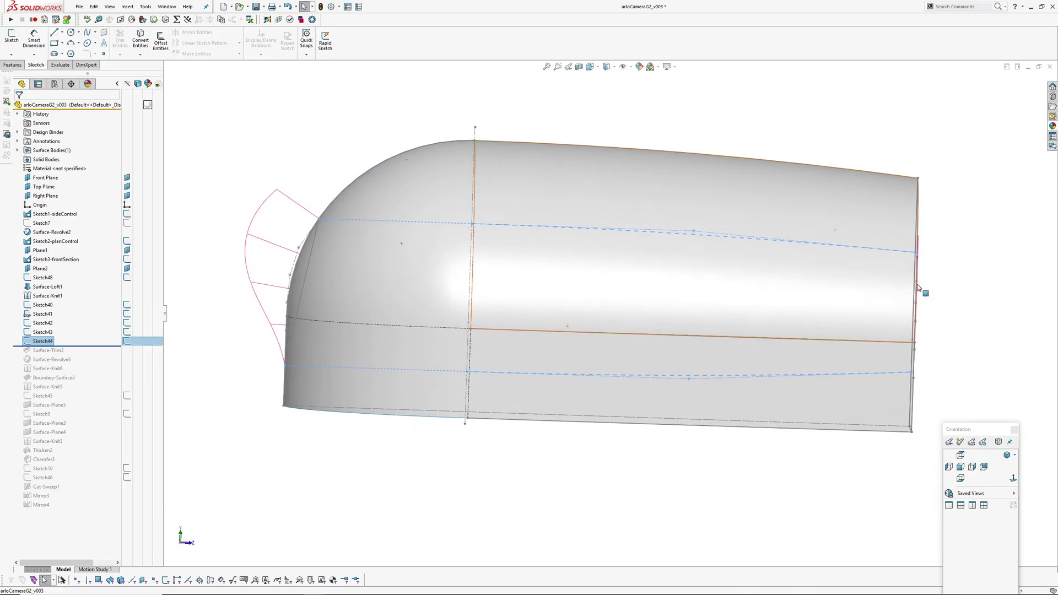
Step: Highlight Sketch44 again and compare where its curves meet the splines at both ends of the body
{"action": "left_click", "coordinate": [43, 342]}
{"action": "mouse_move", "coordinate": [360, 303]}
{"action": "middle_mouse_down"}
{"action": "mouse_move", "coordinate": [343, 307]}
{"action": "mouse_move", "coordinate": [360, 297]}
{"action": "middle_mouse_up"}
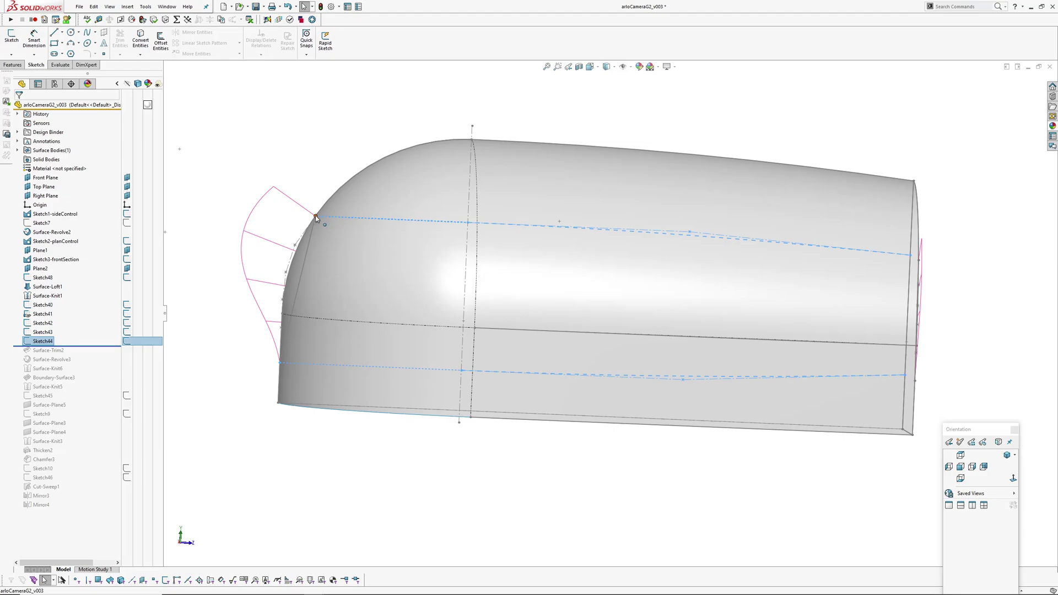
{"action": "middle_click_drag", "start_coordinate": [751, 341], "coordinate": [903, 346]}
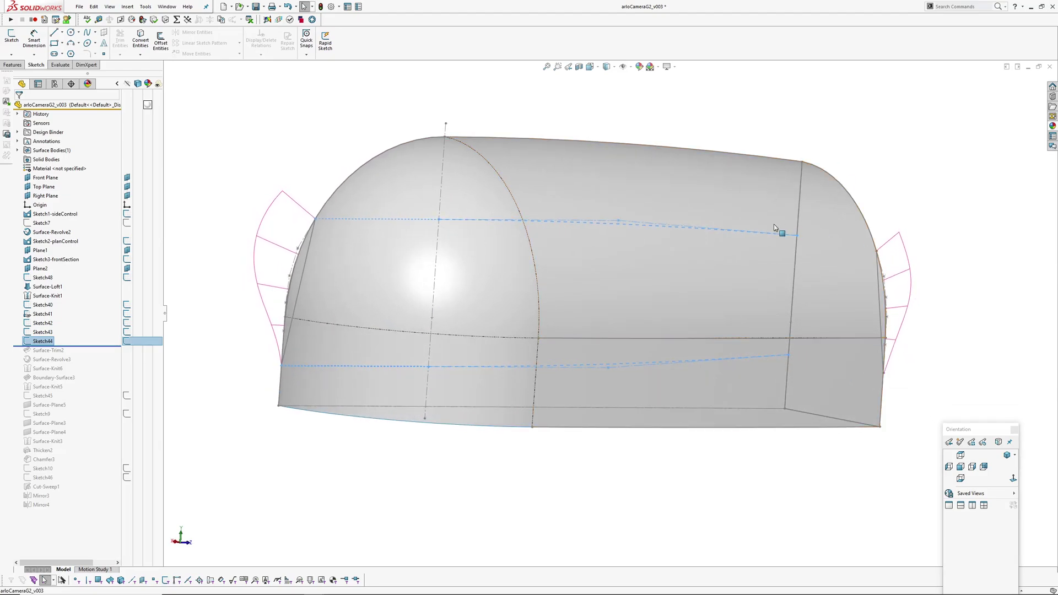
Step: Open Sketch44 for editing and examine its upper and lower lines and their relations from the dome toward the open end in side view
{"action": "left_click", "coordinate": [43, 341]}
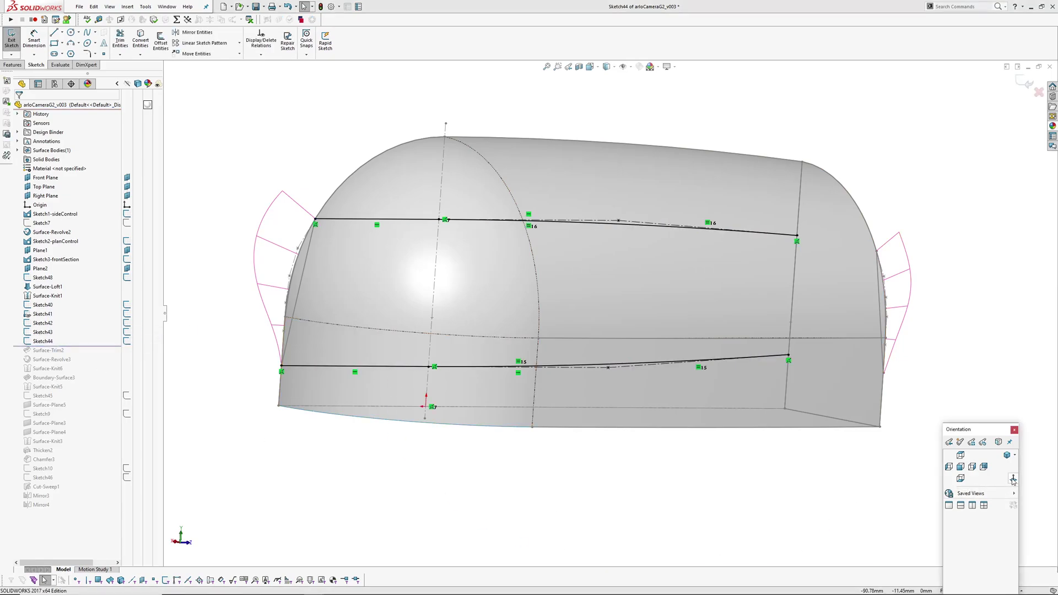
{"action": "left_click", "coordinate": [973, 467]}
{"action": "key", "text": "shift+Right"}
{"action": "key", "text": "shift+Right"}
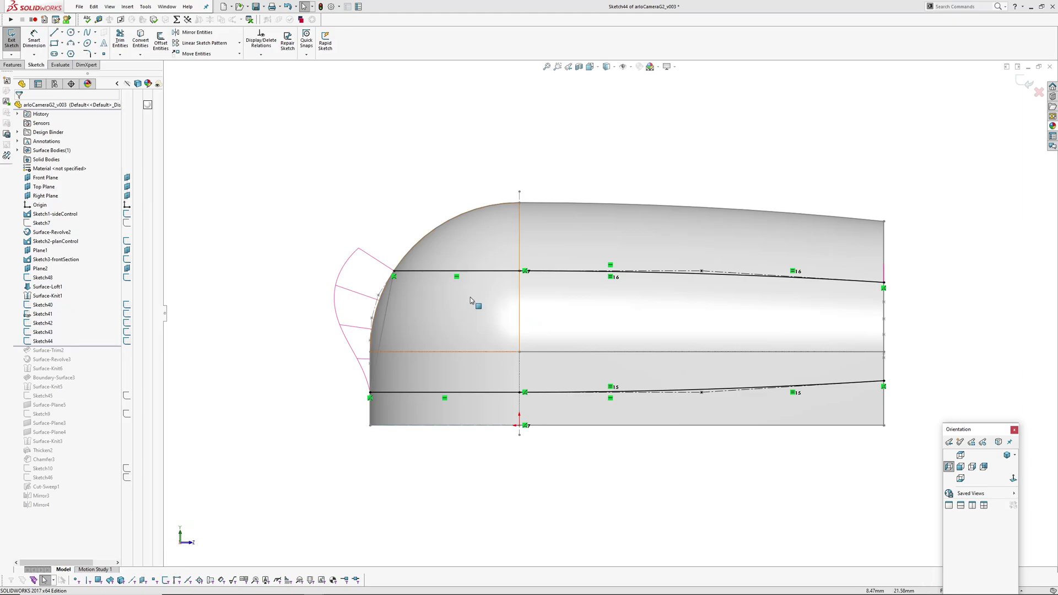
{"action": "scroll", "coordinate": [436, 291], "scroll_direction": "down", "scroll_amount": 4}
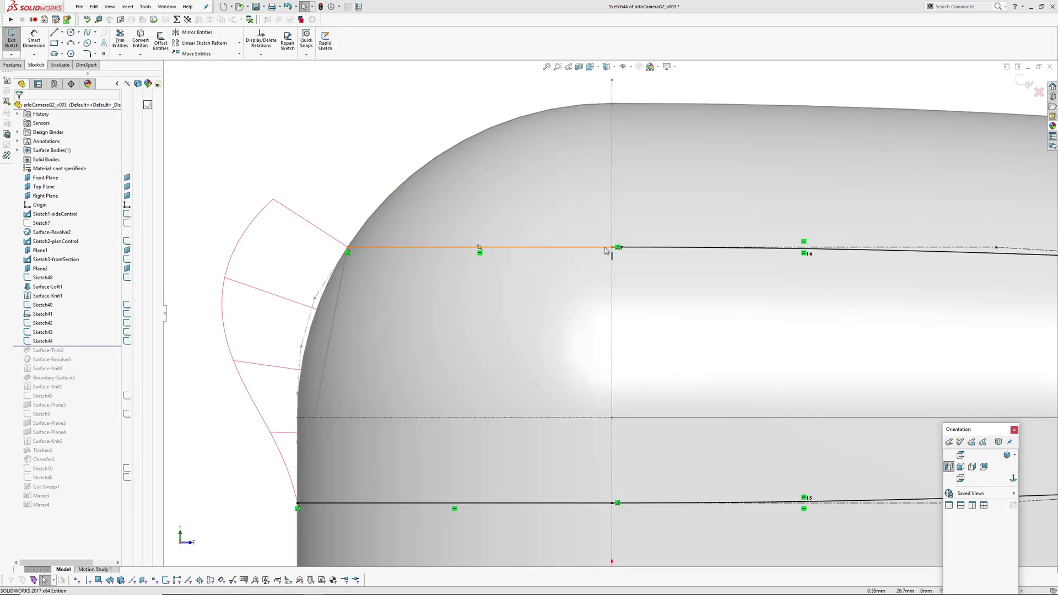
{"action": "middle_click_drag", "start_coordinate": [547, 285], "coordinate": [516, 226], "text": "ctrl"}
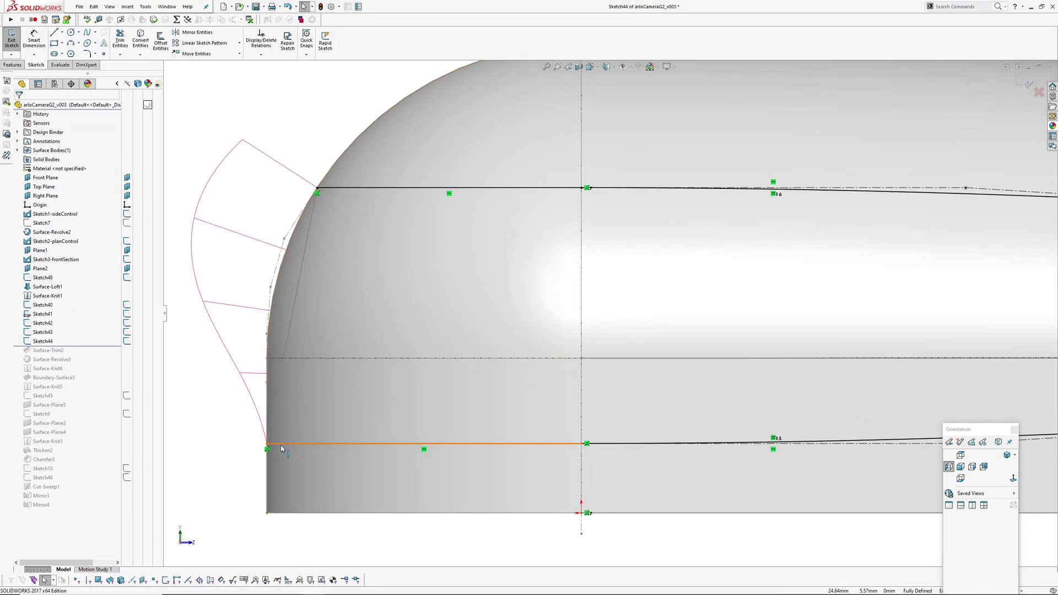
{"action": "middle_click_drag", "start_coordinate": [622, 446], "coordinate": [451, 434], "text": "ctrl"}
{"action": "scroll", "coordinate": [462, 436], "scroll_direction": "up", "scroll_amount": 1}
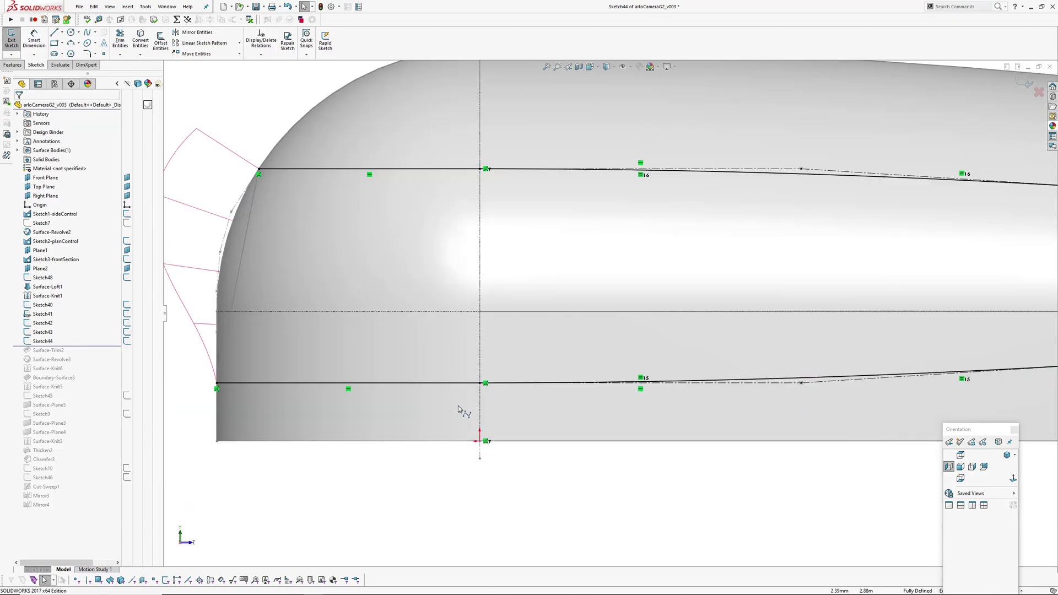
{"action": "middle_click_drag", "start_coordinate": [742, 395], "coordinate": [675, 424], "text": "ctrl"}
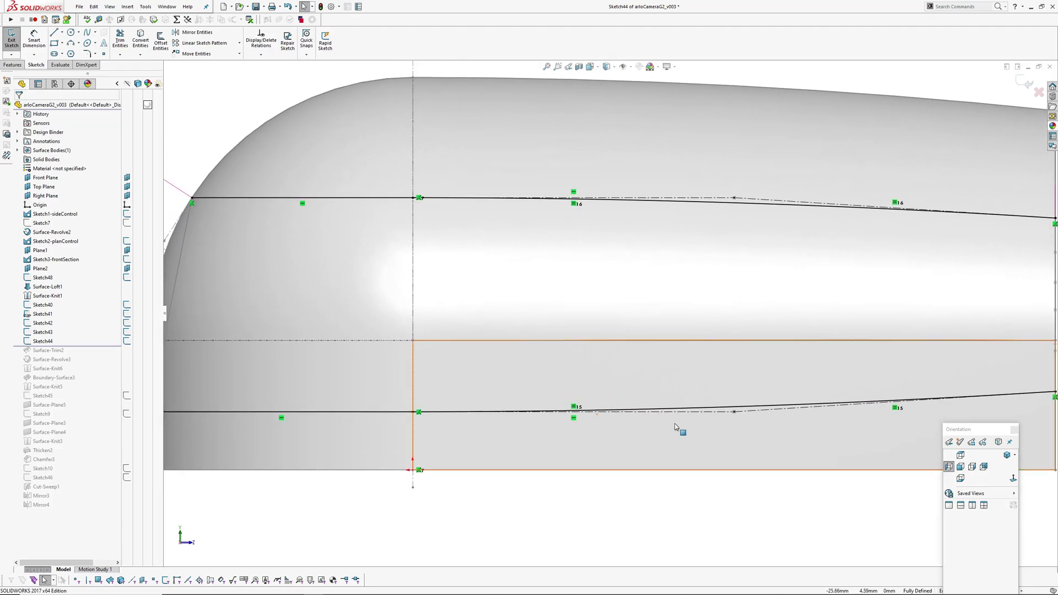
Step: Inspect the settings and control polygon of Sketch44's lower style spline, and where it ends at the open edge
{"action": "left_click", "coordinate": [748, 408]}
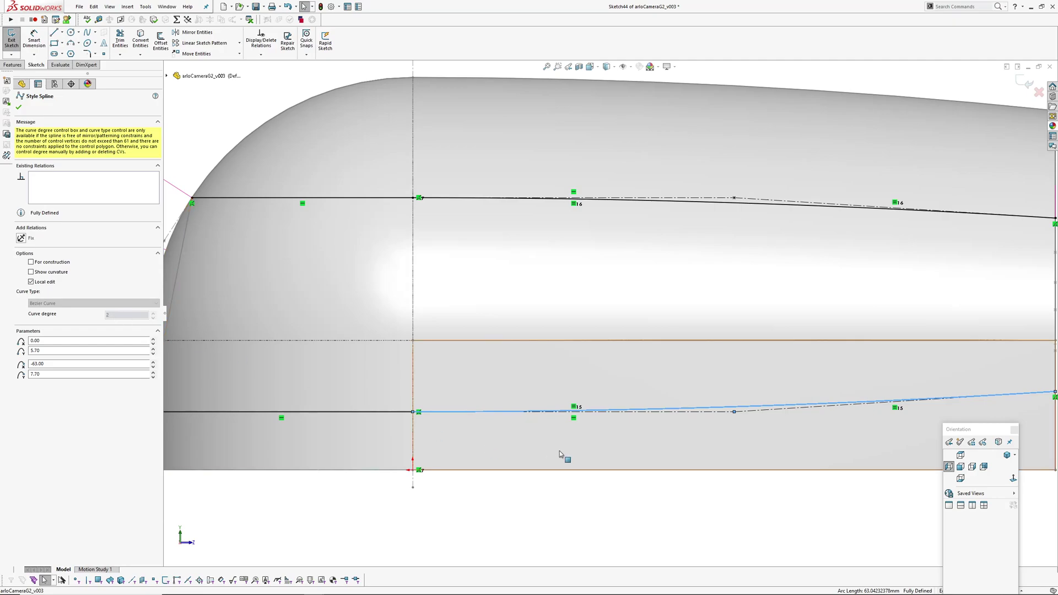
{"action": "scroll", "coordinate": [636, 503], "scroll_direction": "up", "scroll_amount": 1}
{"action": "left_click", "coordinate": [704, 495]}
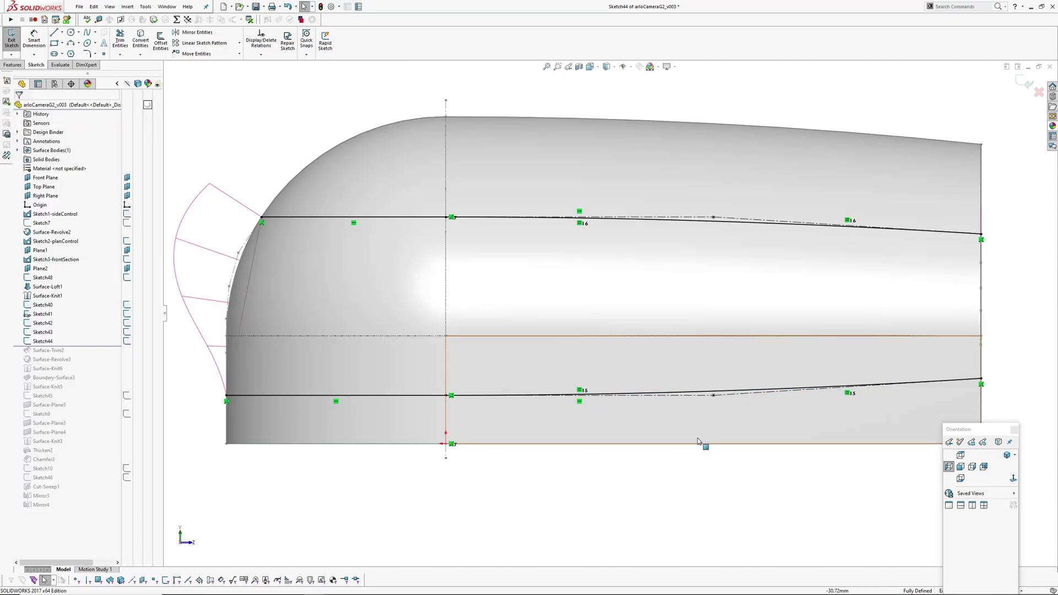
{"action": "left_click", "coordinate": [677, 397]}
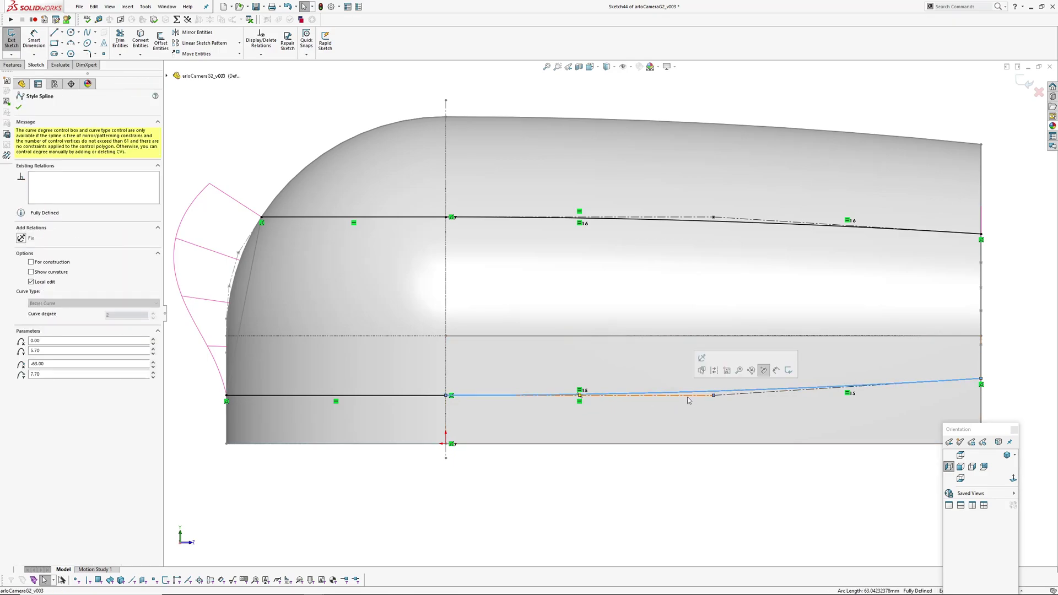
{"action": "left_click", "coordinate": [715, 491]}
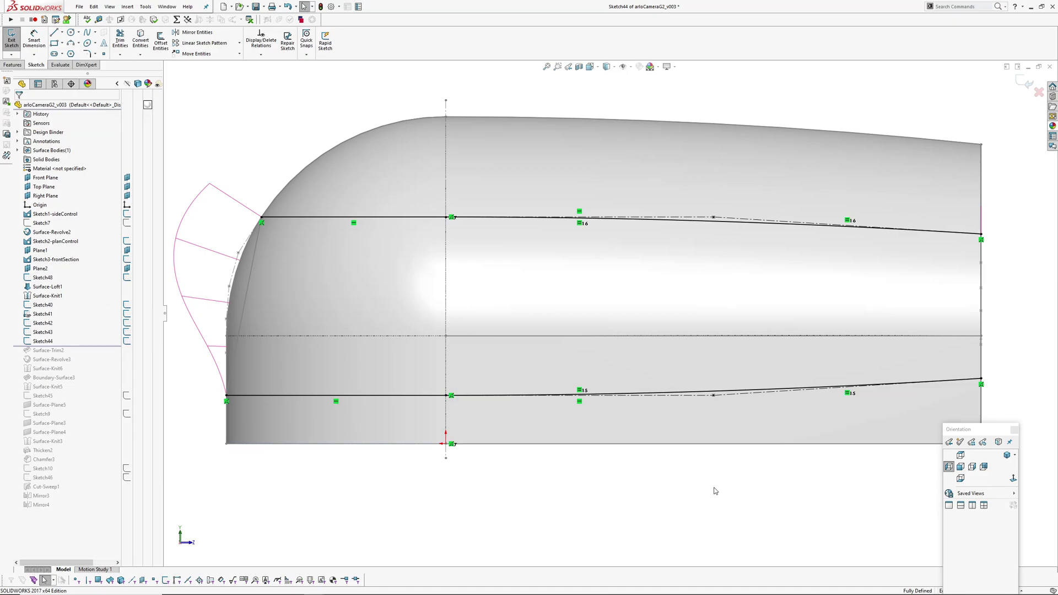
{"action": "middle_click_drag", "start_coordinate": [790, 406], "coordinate": [740, 420], "text": "ctrl"}
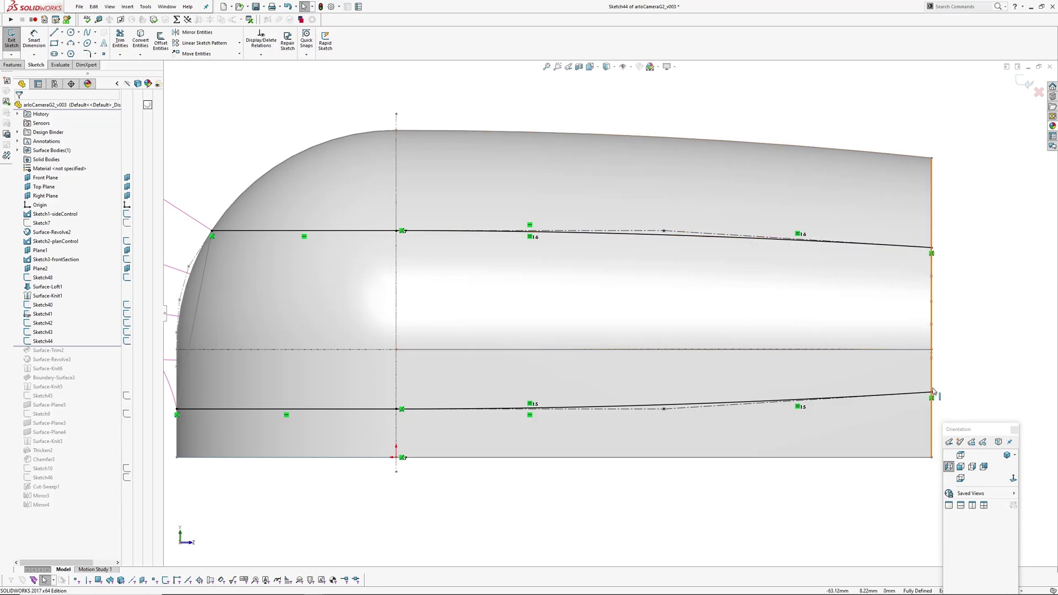
{"action": "middle_click_drag", "start_coordinate": [934, 377], "coordinate": [977, 378]}
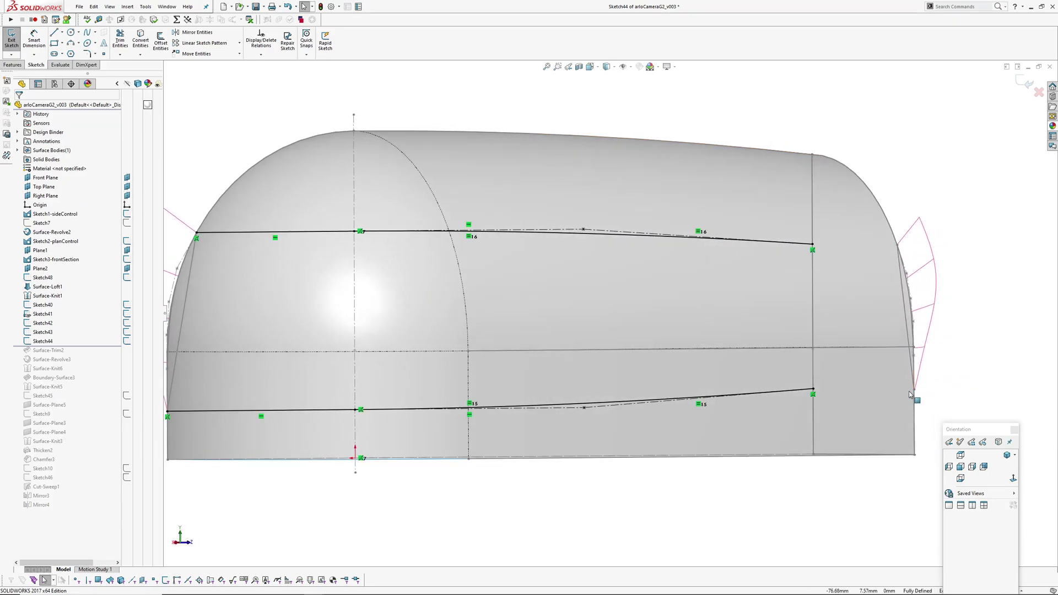
Step: Exit Sketch44, roll the feature history forward past Surface-Trim2, and inspect the band trimmed out of the body's side
{"action": "left_click", "coordinate": [1025, 83]}
{"action": "left_click_drag", "start_coordinate": [86, 348], "coordinate": [87, 355]}
{"action": "scroll", "coordinate": [570, 323], "scroll_direction": "up", "scroll_amount": 3}
{"action": "middle_click_drag", "start_coordinate": [570, 323], "coordinate": [546, 369]}
{"action": "scroll", "coordinate": [353, 318], "scroll_direction": "down", "scroll_amount": 3}
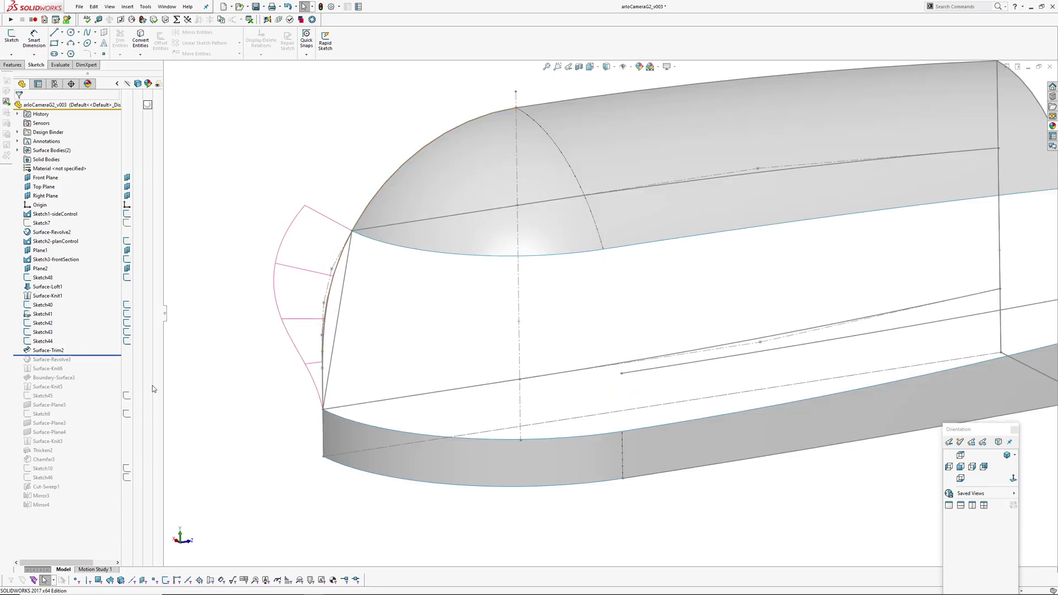
Step: Roll the feature history forward past Surface-Revolve3 and on through Boundary-Surface3, and open Boundary-Surface3 for editing
{"action": "left_click_drag", "start_coordinate": [84, 356], "coordinate": [85, 364]}
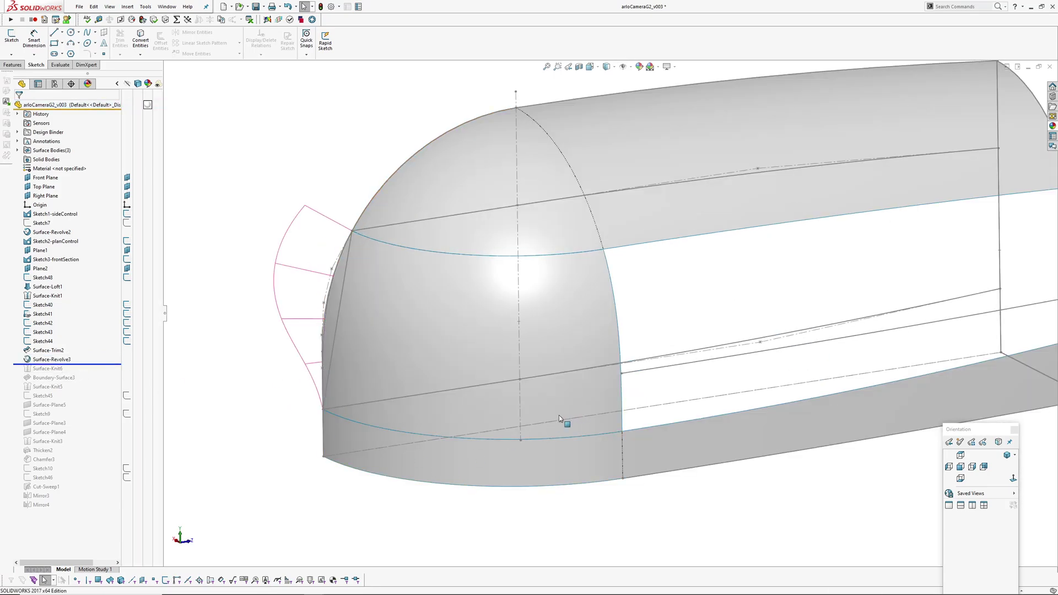
{"action": "middle_click_drag", "start_coordinate": [559, 415], "coordinate": [527, 381]}
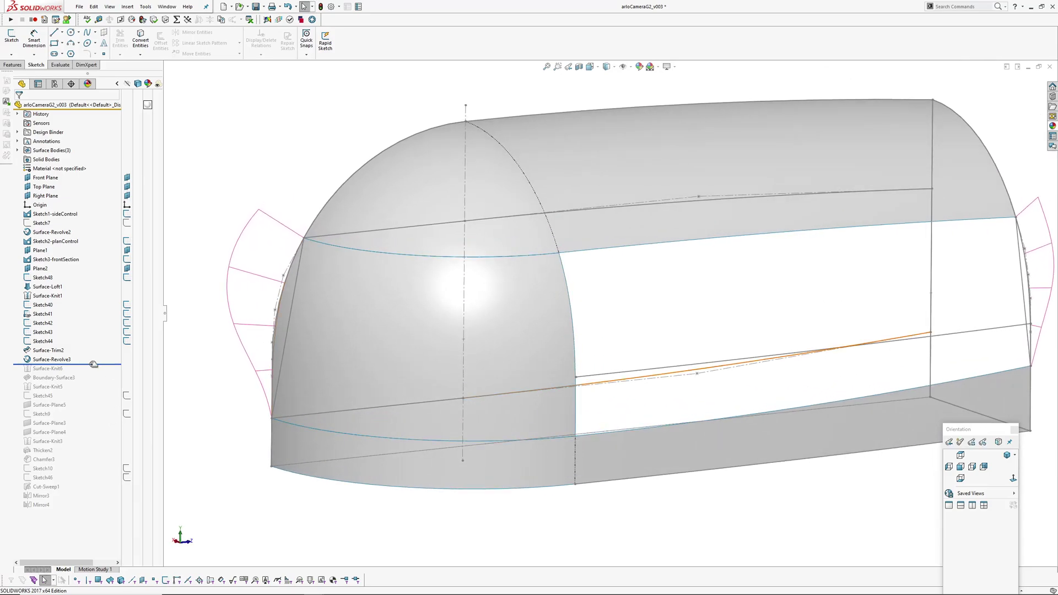
{"action": "left_click_drag", "start_coordinate": [96, 363], "coordinate": [87, 382]}
{"action": "scroll", "coordinate": [207, 404], "scroll_direction": "up", "scroll_amount": 2}
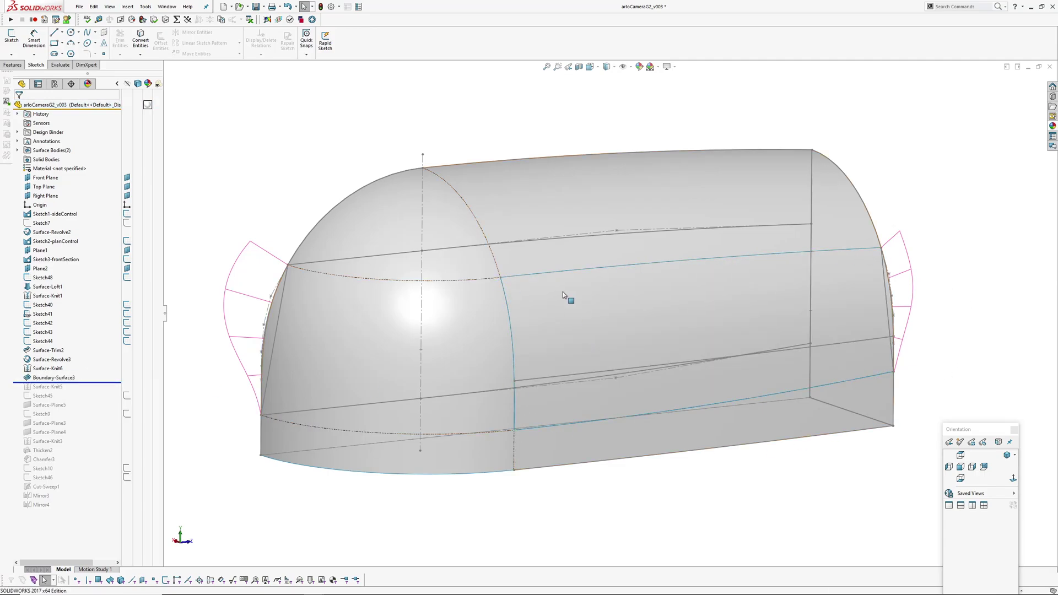
{"action": "left_click", "coordinate": [563, 295]}
{"action": "left_click", "coordinate": [658, 271]}
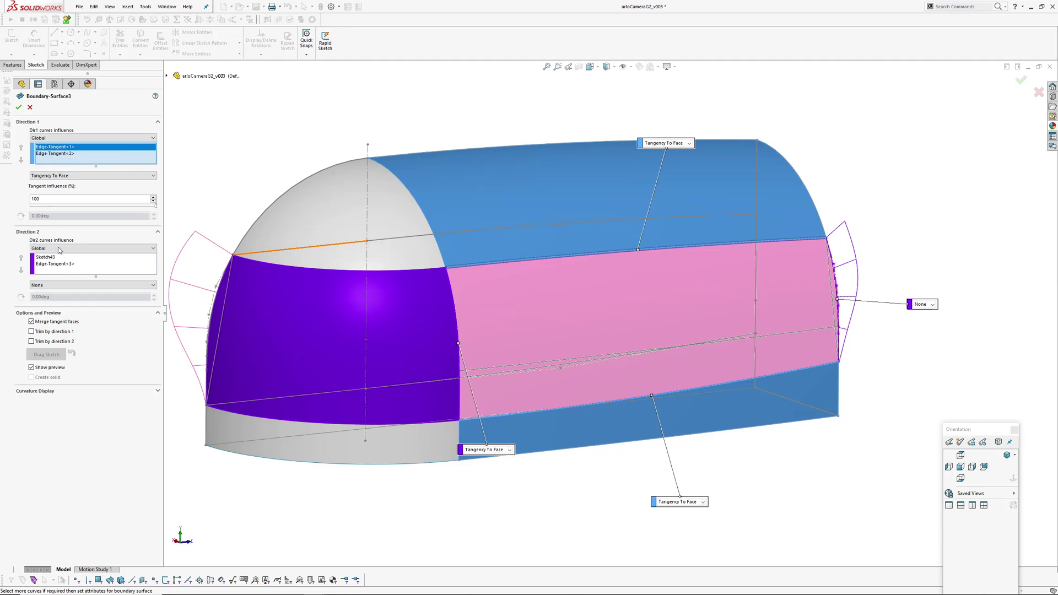
Step: Inspect the tangency settings of Boundary-Surface3's second Direction 1 edge and its Direction 2 edge, and cancel the edit
{"action": "left_click", "coordinate": [60, 154]}
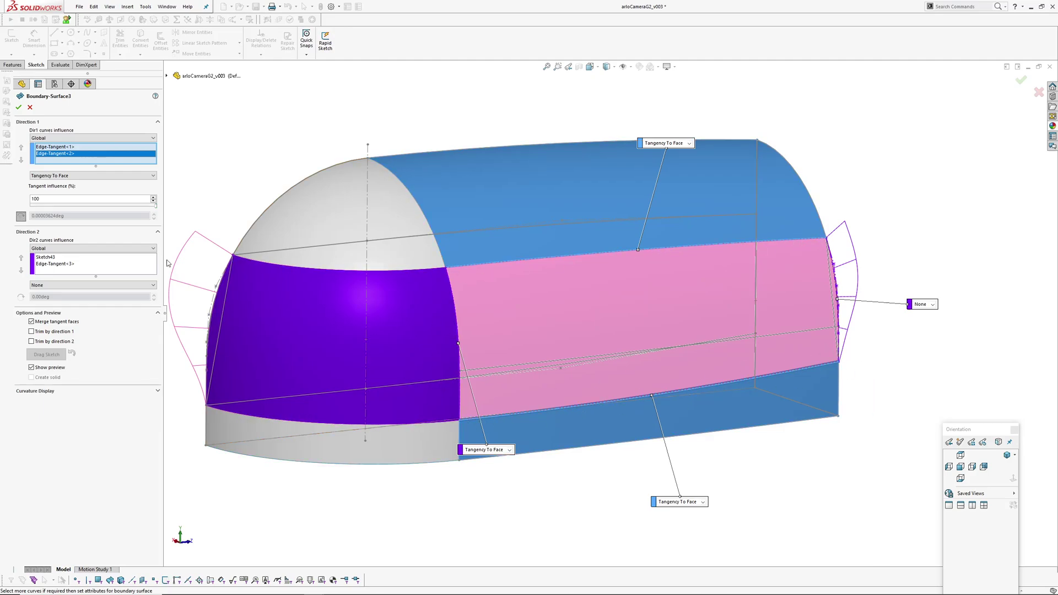
{"action": "left_click", "coordinate": [48, 264]}
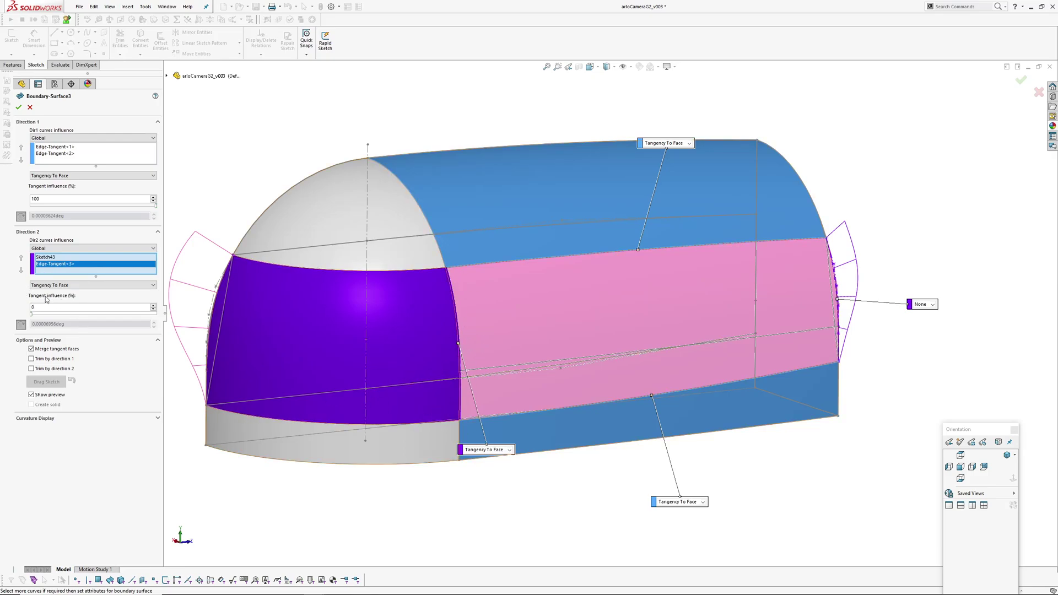
{"action": "middle_click_drag", "start_coordinate": [463, 289], "coordinate": [410, 305]}
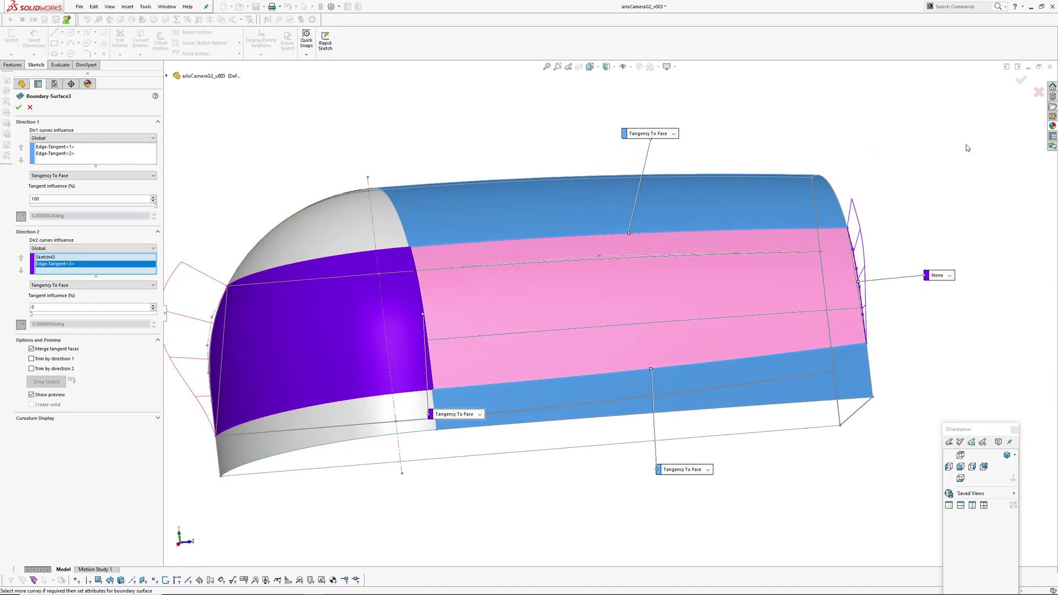
{"action": "left_click", "coordinate": [1039, 93]}
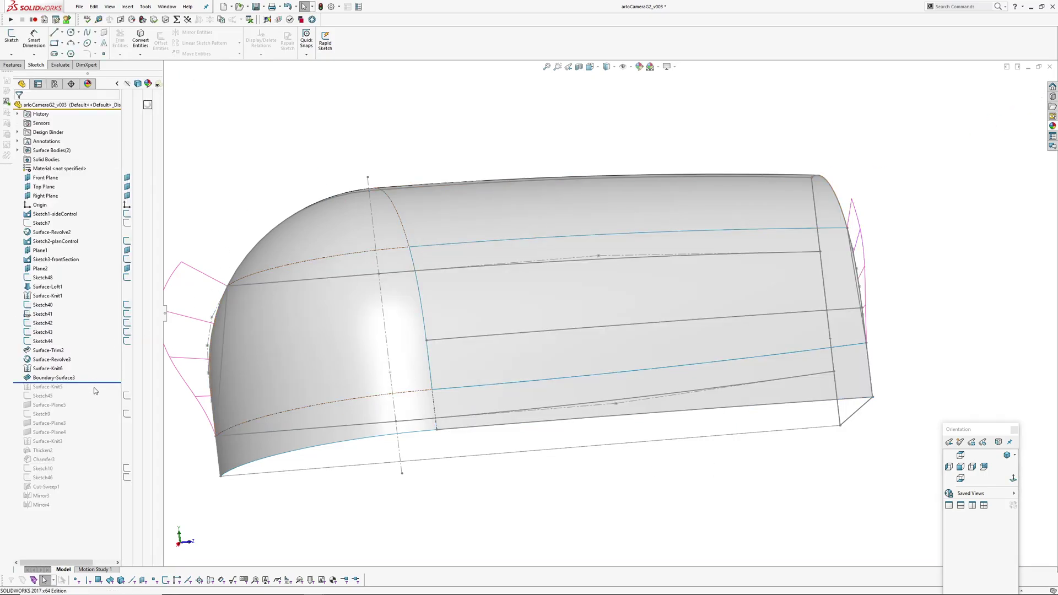
Step: Roll the feature history forward past Surface-Knit5 and display zebra stripes on the knitted surface body
{"action": "left_click_drag", "start_coordinate": [98, 382], "coordinate": [98, 391]}
{"action": "mouse_move", "coordinate": [468, 366]}
{"action": "middle_mouse_down"}
{"action": "mouse_move", "coordinate": [554, 372]}
{"action": "mouse_move", "coordinate": [557, 389]}
{"action": "mouse_move", "coordinate": [544, 371]}
{"action": "mouse_move", "coordinate": [569, 449]}
{"action": "middle_mouse_up"}
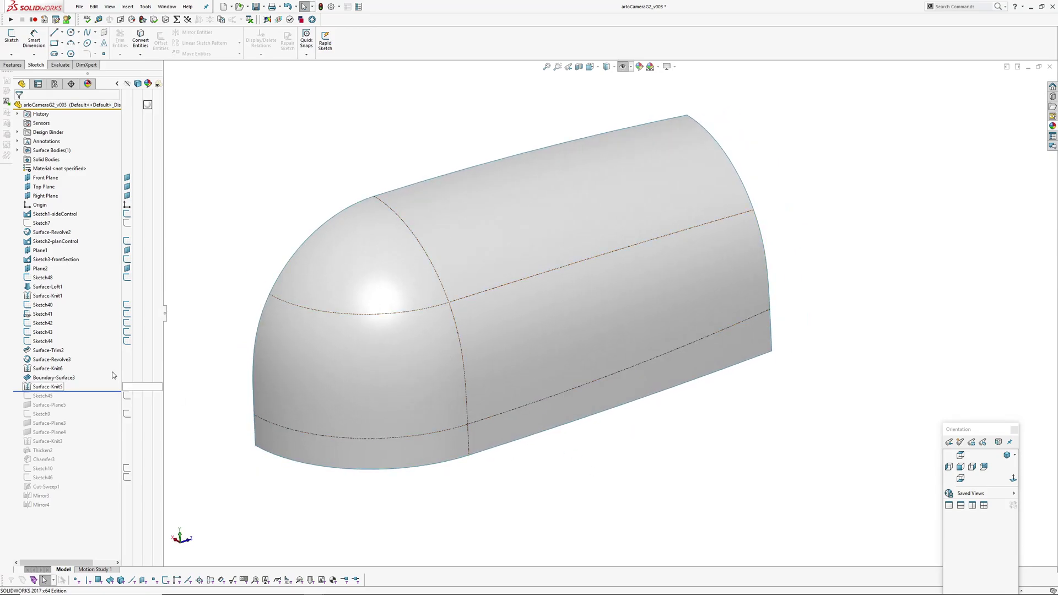
{"action": "key", "text": "z"}
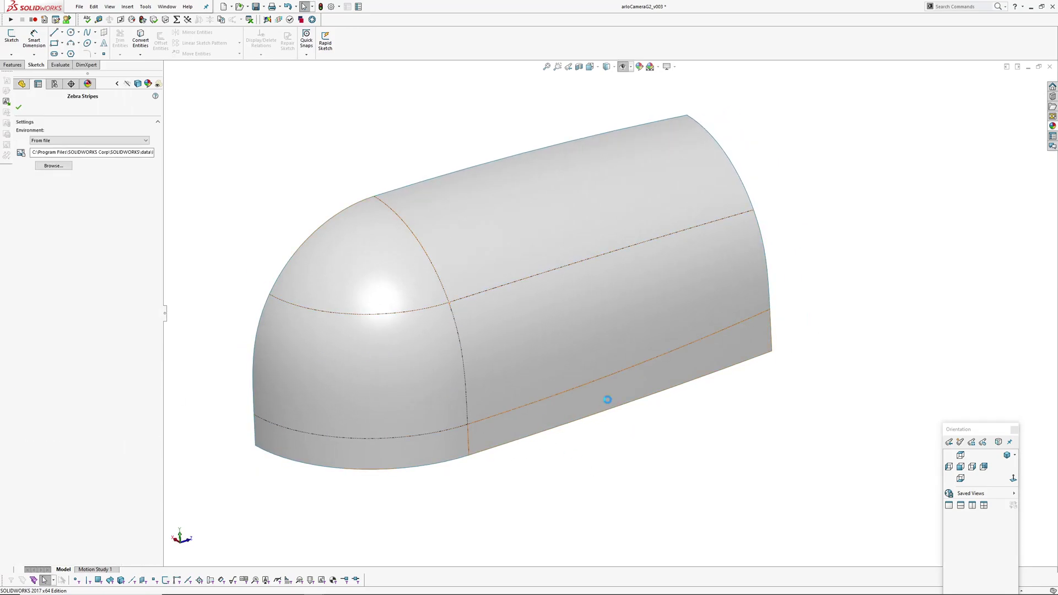
{"action": "middle_click_drag", "start_coordinate": [640, 397], "coordinate": [548, 374]}
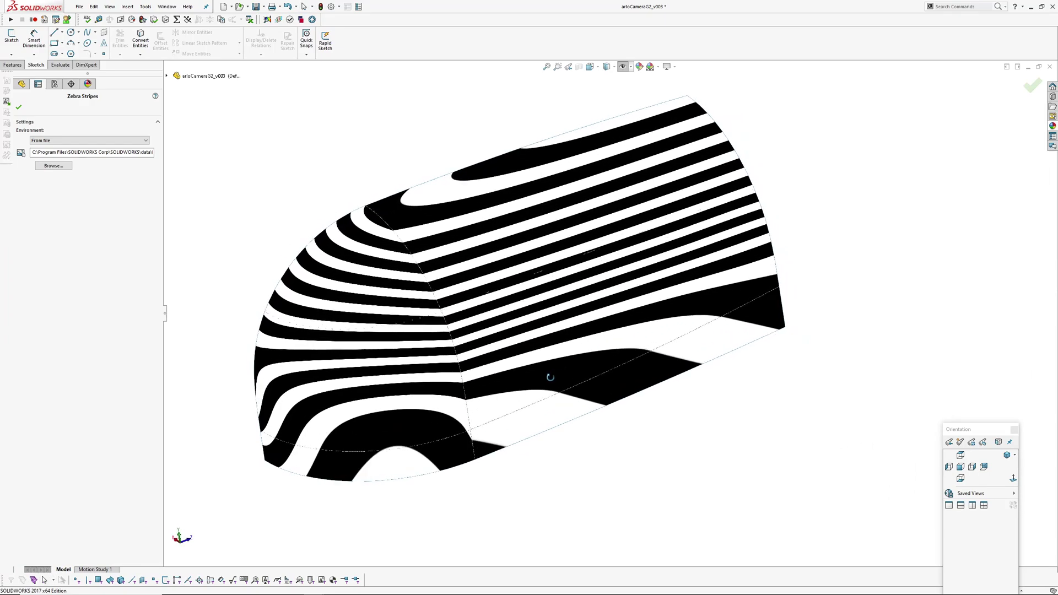
{"action": "scroll", "coordinate": [387, 287], "scroll_direction": "down", "scroll_amount": 3}
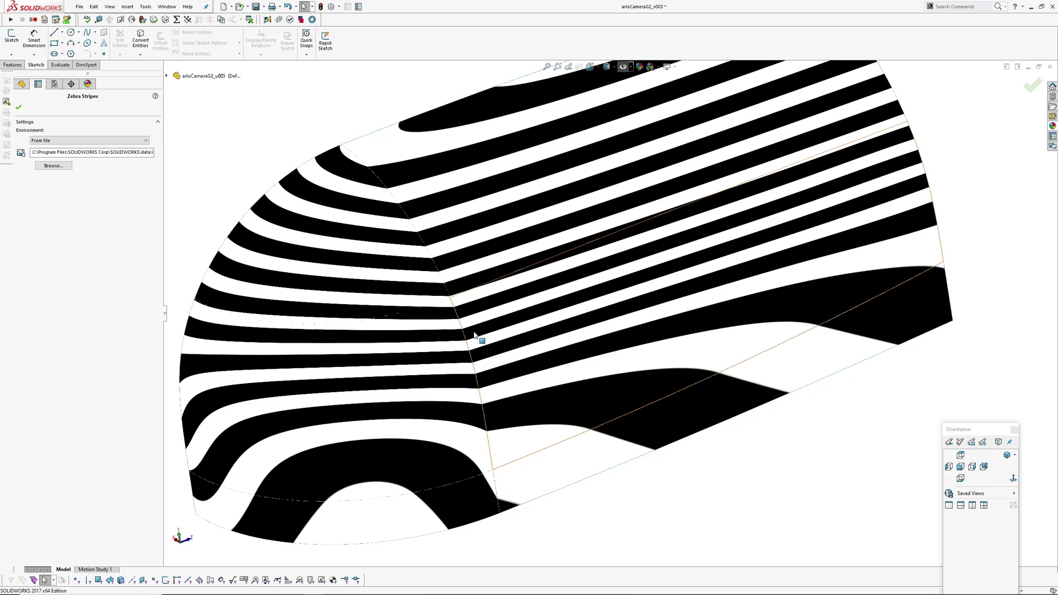
Step: Examine the zebra stripe flow across the dome and side seams from several angles, and turn the stripes off
{"action": "middle_click", "coordinate": [453, 310]}
{"action": "middle_click_drag", "start_coordinate": [453, 309], "coordinate": [516, 244]}
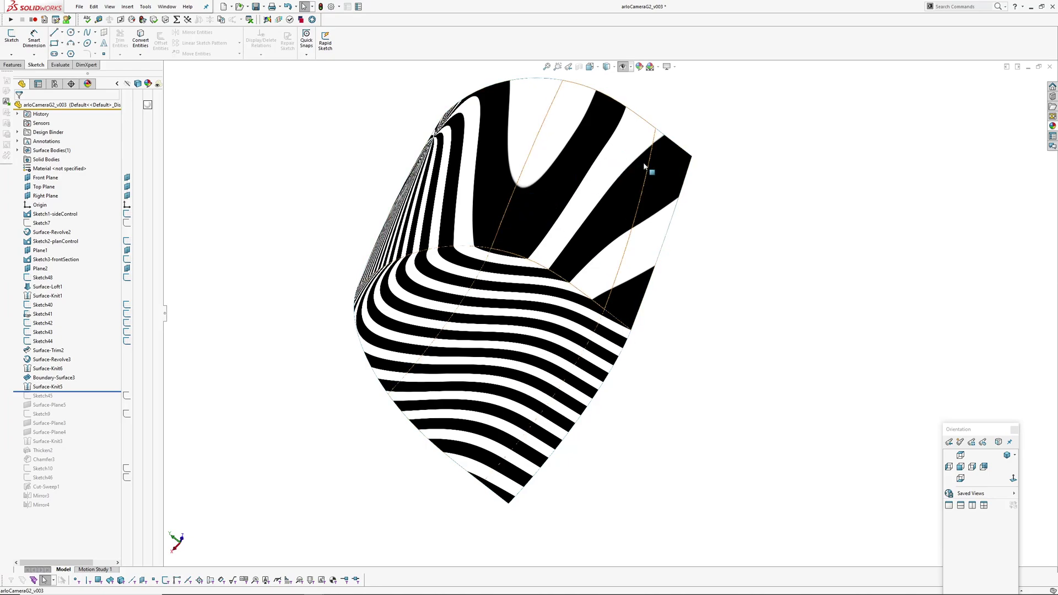
{"action": "middle_click_drag", "start_coordinate": [491, 407], "coordinate": [431, 423]}
{"action": "mouse_move", "coordinate": [567, 398]}
{"action": "middle_mouse_down"}
{"action": "mouse_move", "coordinate": [687, 279]}
{"action": "mouse_move", "coordinate": [652, 361]}
{"action": "mouse_move", "coordinate": [642, 346]}
{"action": "mouse_move", "coordinate": [542, 340]}
{"action": "middle_mouse_up"}
{"action": "key", "text": "z"}
{"action": "scroll", "coordinate": [602, 340], "scroll_direction": "up", "scroll_amount": 1}
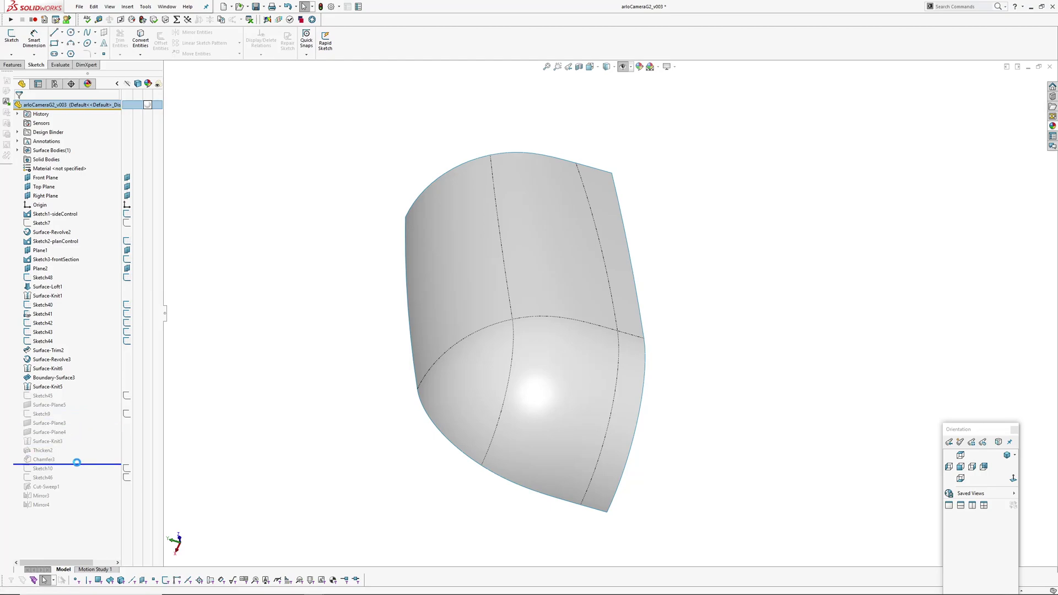
Step: Roll the feature history forward past Chamfer3 and Cut-Sweep1, and inspect the groove cut between dome and body
{"action": "left_click_drag", "start_coordinate": [77, 462], "coordinate": [77, 465]}
{"action": "middle_click_drag", "start_coordinate": [314, 423], "coordinate": [552, 332]}
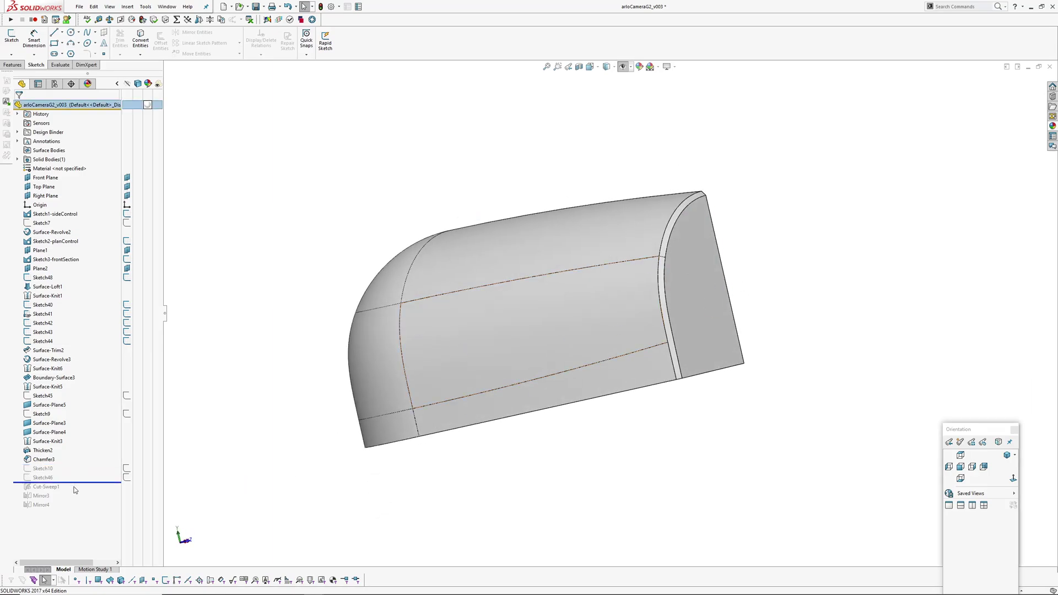
{"action": "middle_click_drag", "start_coordinate": [439, 313], "coordinate": [440, 261]}
{"action": "scroll", "coordinate": [442, 215], "scroll_direction": "down", "scroll_amount": 7}
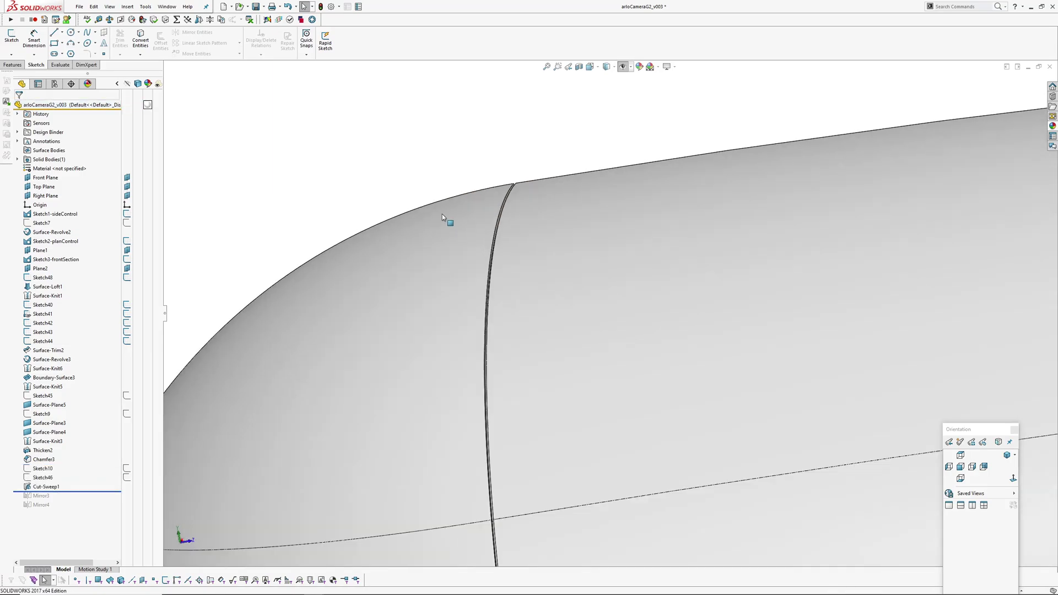
{"action": "scroll", "coordinate": [517, 190], "scroll_direction": "up", "scroll_amount": 10}
Step: Roll the feature history forward past Mirror3 and Mirror4 to the end, and inspect the complete mirrored body
{"action": "middle_click_drag", "start_coordinate": [588, 333], "coordinate": [540, 307]}
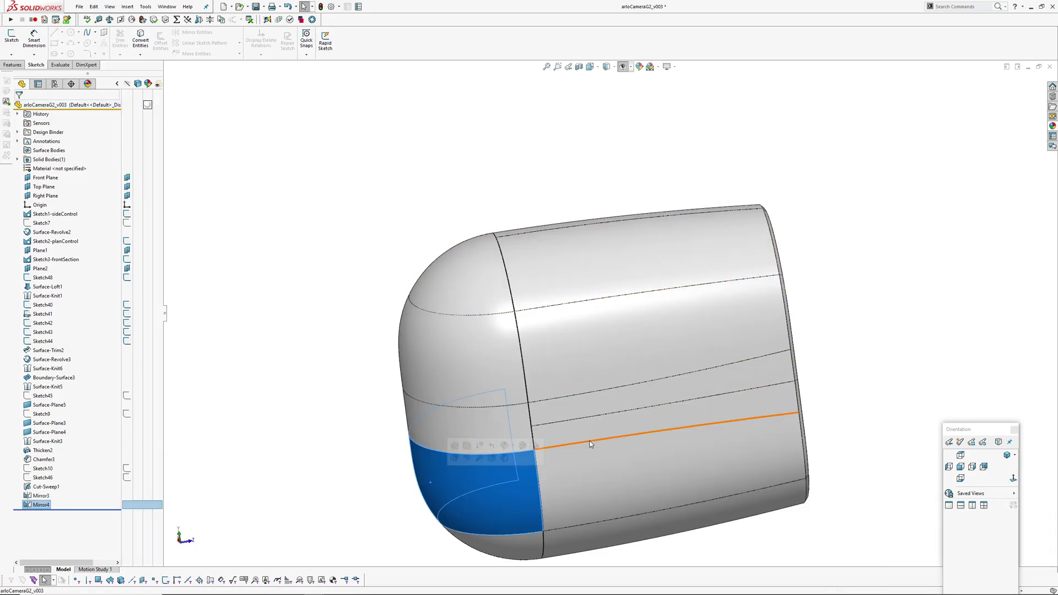
{"action": "middle_click_drag", "start_coordinate": [590, 442], "coordinate": [591, 344]}
{"action": "left_click", "coordinate": [330, 318]}
{"action": "middle_click_drag", "start_coordinate": [330, 319], "coordinate": [508, 414]}
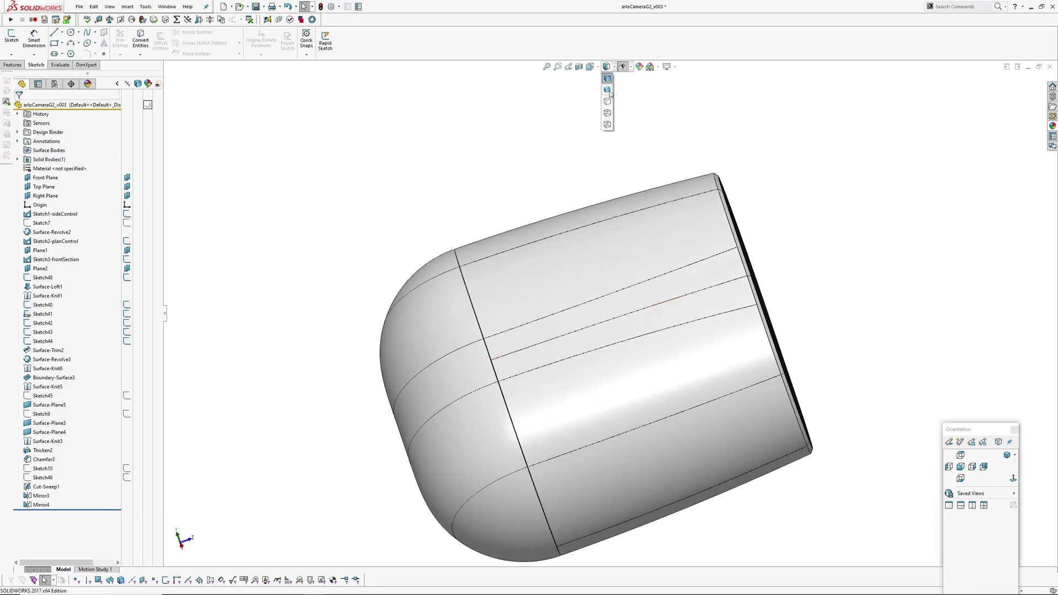
Step: Display the finished body shaded without edges and examine its highlights from the side, open end and domed front
{"action": "left_click", "coordinate": [608, 91]}
{"action": "mouse_move", "coordinate": [685, 295]}
{"action": "middle_mouse_down"}
{"action": "mouse_move", "coordinate": [600, 239]}
{"action": "mouse_move", "coordinate": [560, 286]}
{"action": "mouse_move", "coordinate": [646, 373]}
{"action": "middle_mouse_up"}
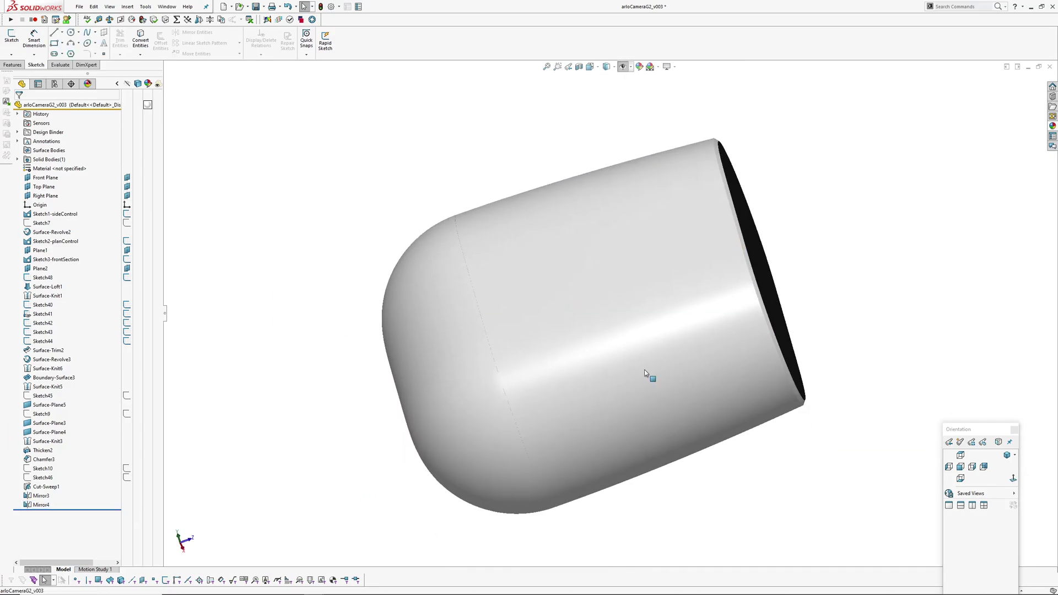
{"action": "middle_click_drag", "start_coordinate": [715, 369], "coordinate": [497, 374]}
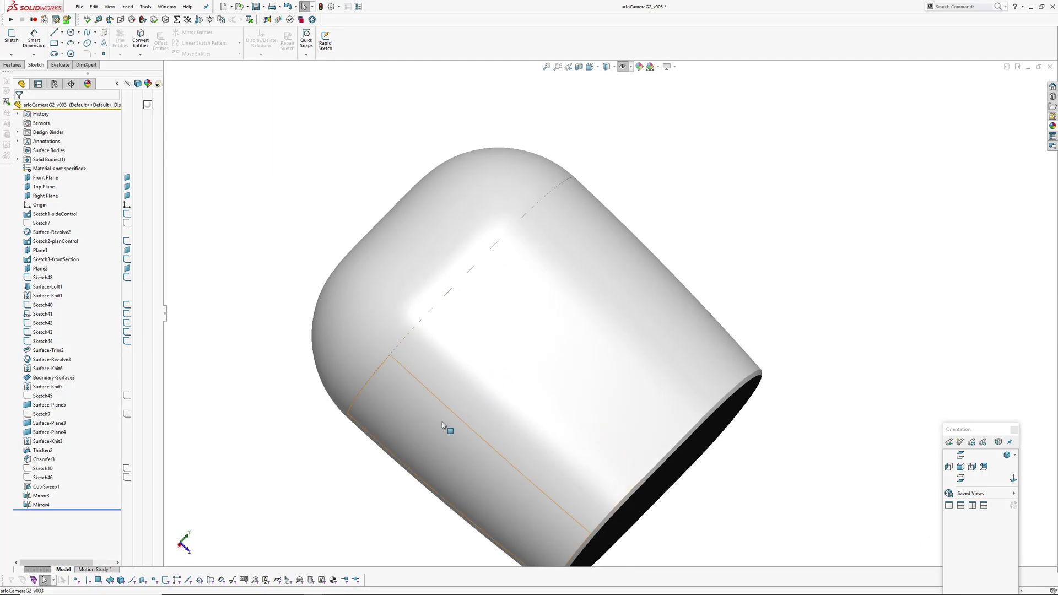
{"action": "middle_click", "coordinate": [626, 273]}
{"action": "middle_click_drag", "start_coordinate": [627, 272], "coordinate": [624, 209]}
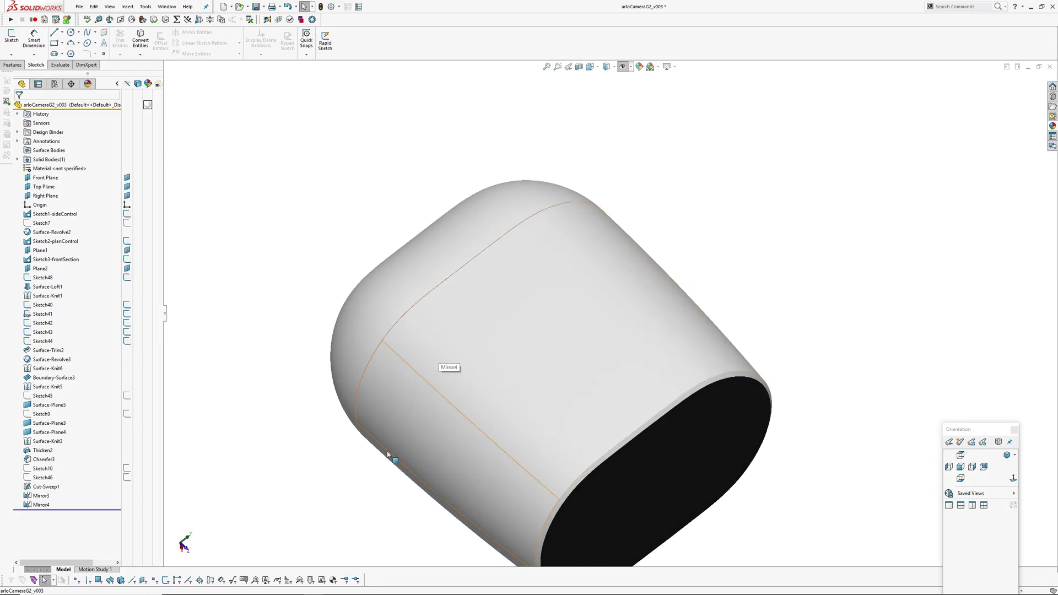
{"action": "middle_click_drag", "start_coordinate": [388, 455], "coordinate": [590, 380]}
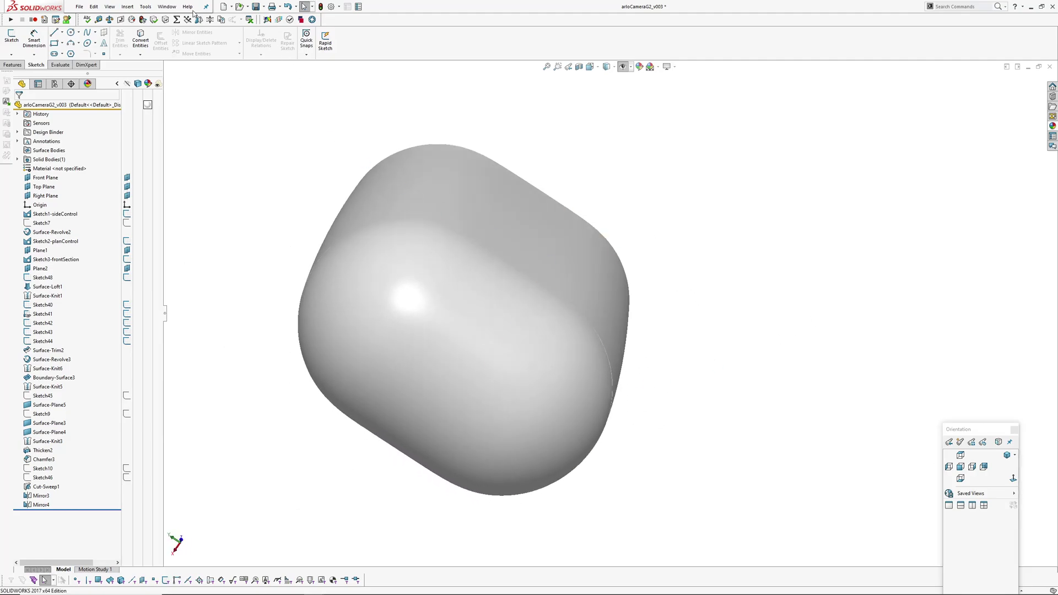
Step: Switch to the Assem1 assembly and compare the G2 and tangent camera bodies from the open ends around to the domed ends
{"action": "left_click", "coordinate": [165, 7]}
{"action": "left_click", "coordinate": [180, 113]}
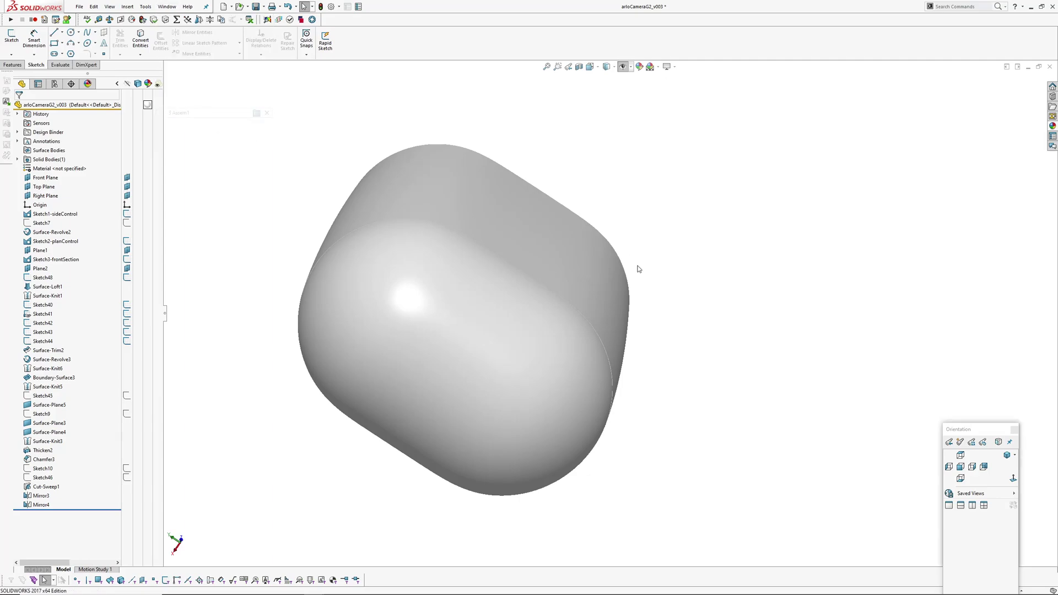
{"action": "middle_click_drag", "start_coordinate": [619, 325], "coordinate": [441, 324]}
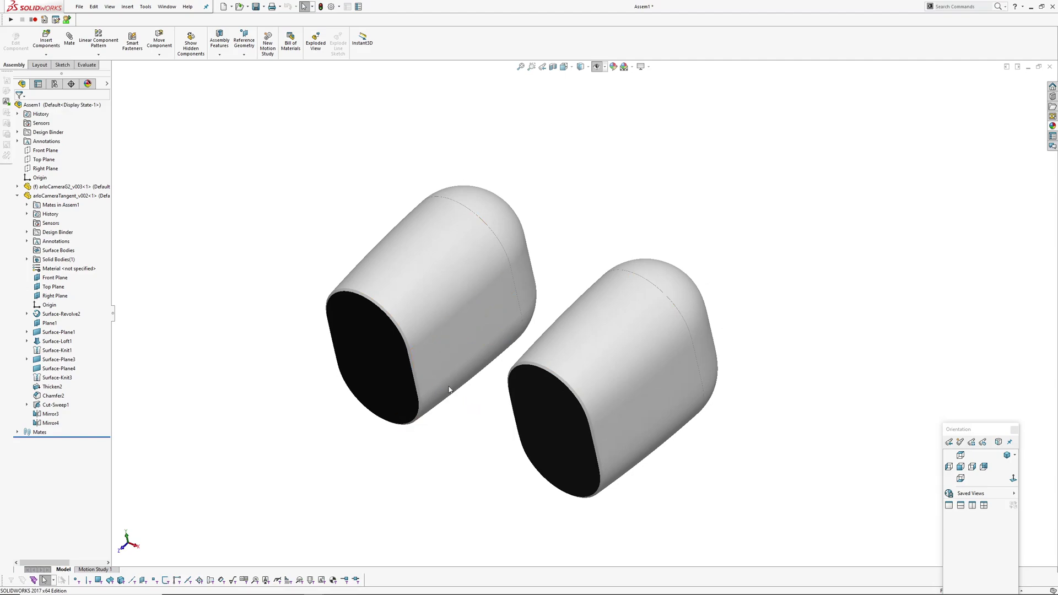
{"action": "scroll", "coordinate": [452, 342], "scroll_direction": "down", "scroll_amount": 3}
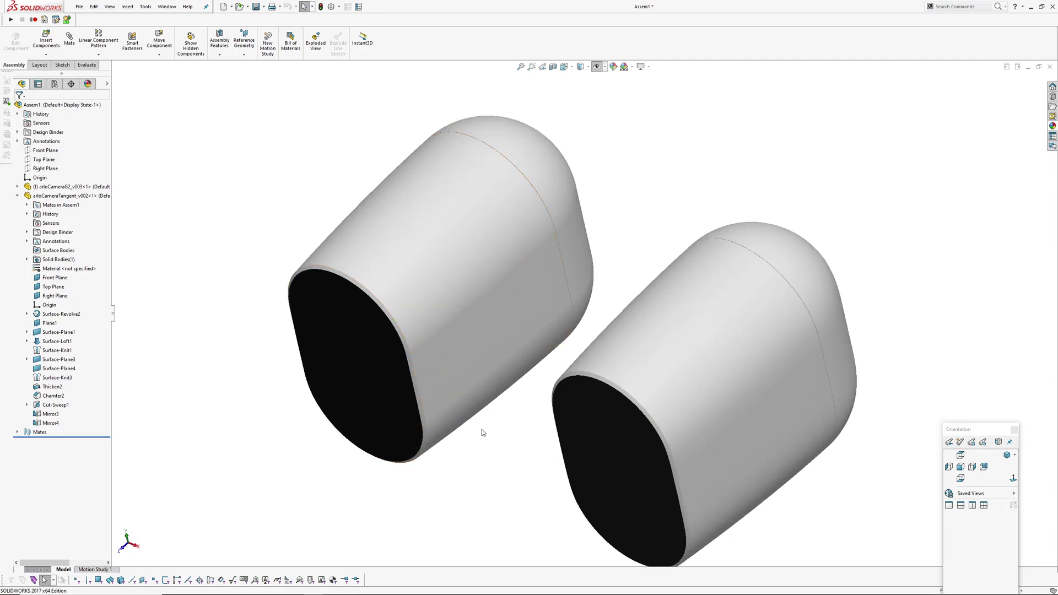
{"action": "middle_click_drag", "start_coordinate": [518, 380], "coordinate": [482, 455]}
{"action": "middle_click_drag", "start_coordinate": [489, 381], "coordinate": [568, 436]}
{"action": "scroll", "coordinate": [683, 359], "scroll_direction": "up", "scroll_amount": 4}
{"action": "scroll", "coordinate": [504, 348], "scroll_direction": "down", "scroll_amount": 3}
{"action": "middle_click_drag", "start_coordinate": [506, 349], "coordinate": [612, 285]}
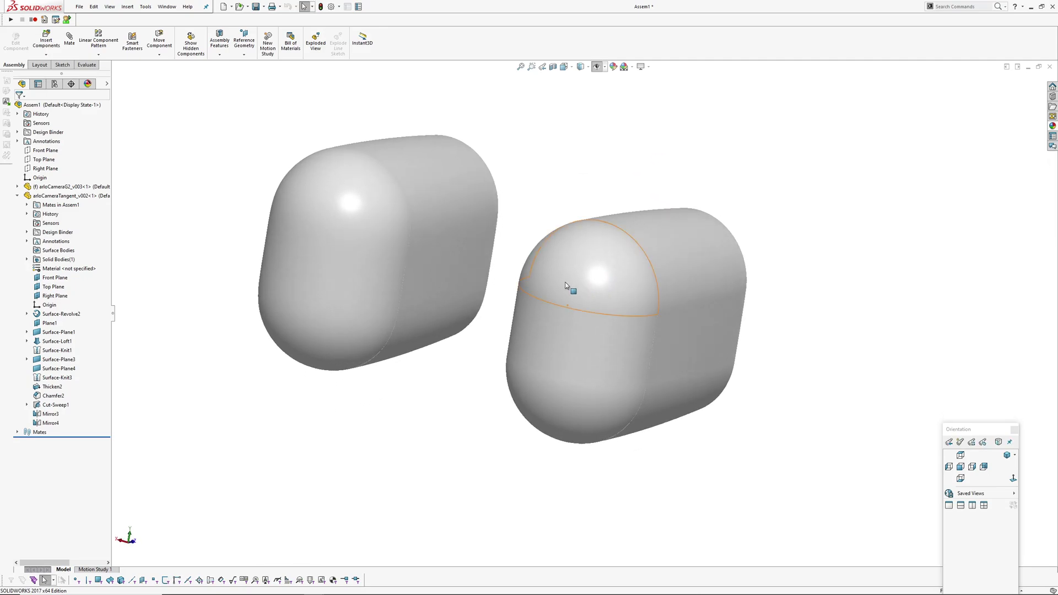
Step: Compare the shading transitions between the domed ends and sides of the G2 and tangent bodies from several front angles
{"action": "middle_click_drag", "start_coordinate": [722, 278], "coordinate": [800, 263], "text": "ctrl"}
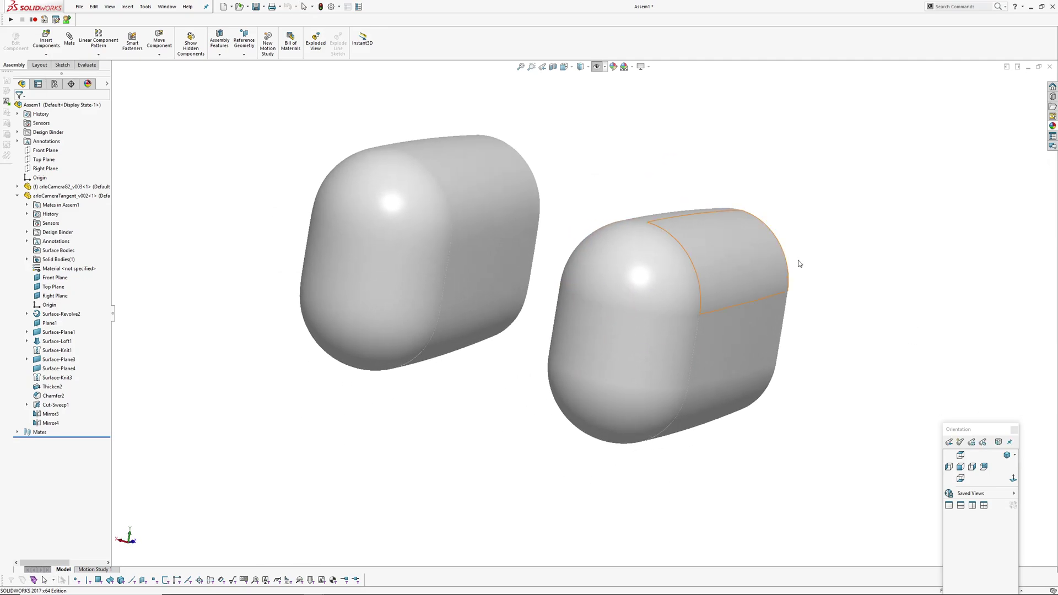
{"action": "middle_click_drag", "start_coordinate": [606, 214], "coordinate": [584, 286]}
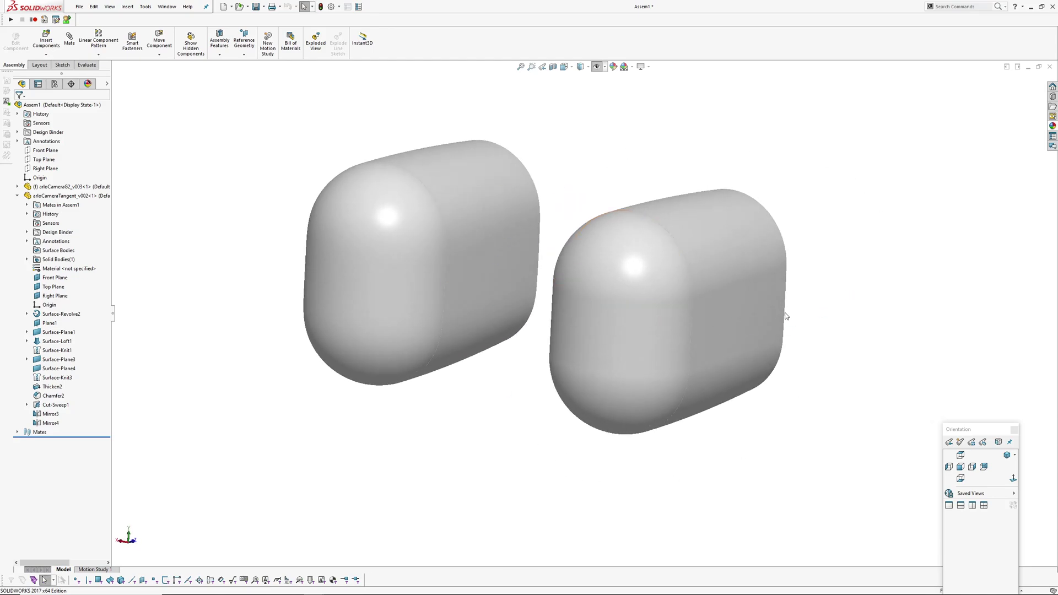
{"action": "middle_click_drag", "start_coordinate": [785, 316], "coordinate": [716, 321]}
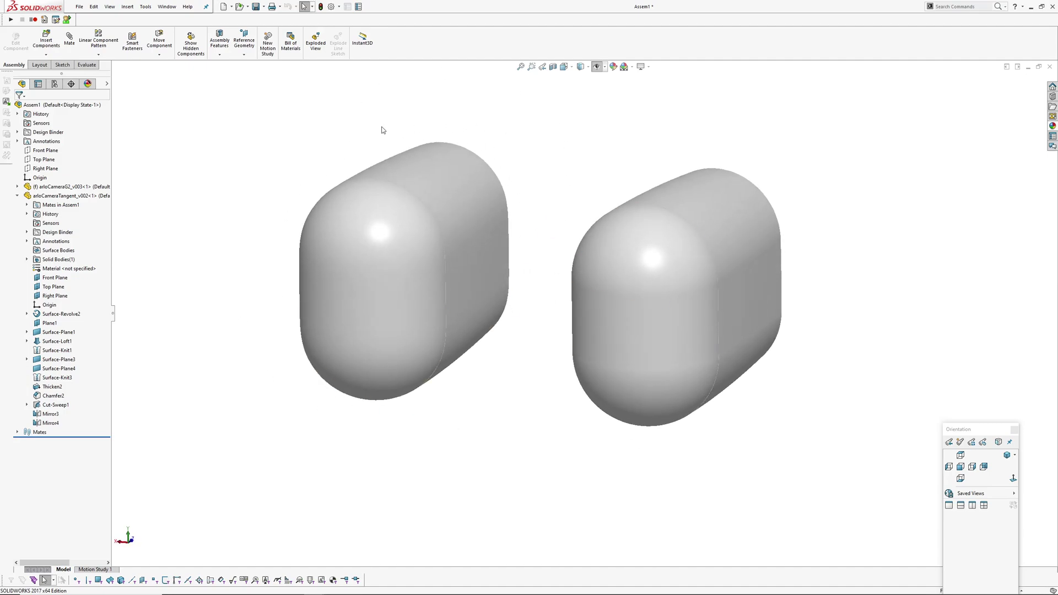
{"action": "middle_click_drag", "start_coordinate": [754, 361], "coordinate": [738, 410], "text": "ctrl"}
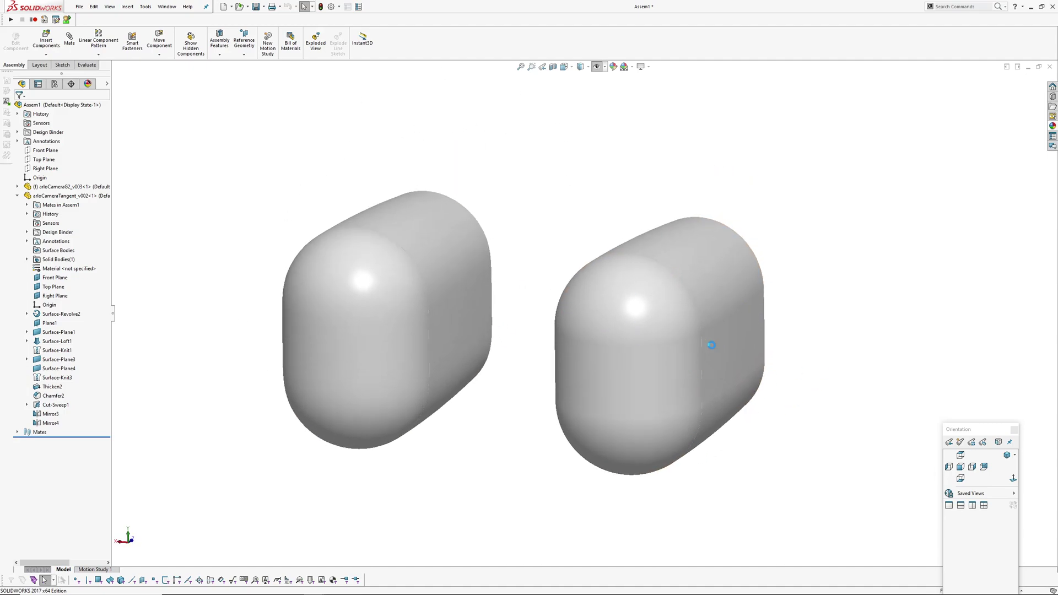
{"action": "middle_click_drag", "start_coordinate": [711, 345], "coordinate": [657, 374]}
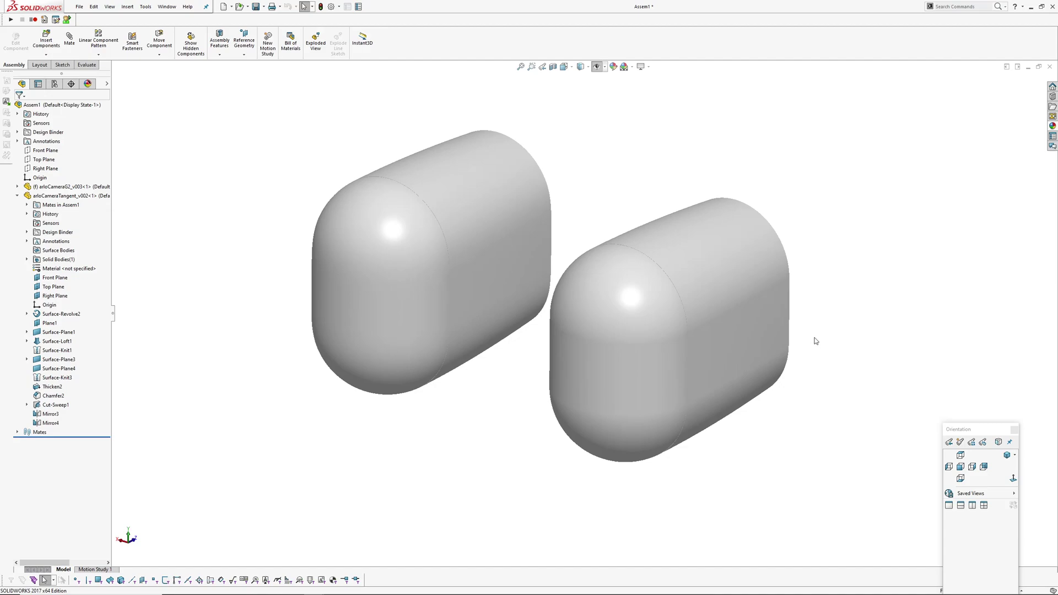
{"action": "middle_click_drag", "start_coordinate": [815, 331], "coordinate": [725, 329]}
{"action": "scroll", "coordinate": [692, 324], "scroll_direction": "down", "scroll_amount": 5}
{"action": "scroll", "coordinate": [693, 331], "scroll_direction": "up", "scroll_amount": 5}
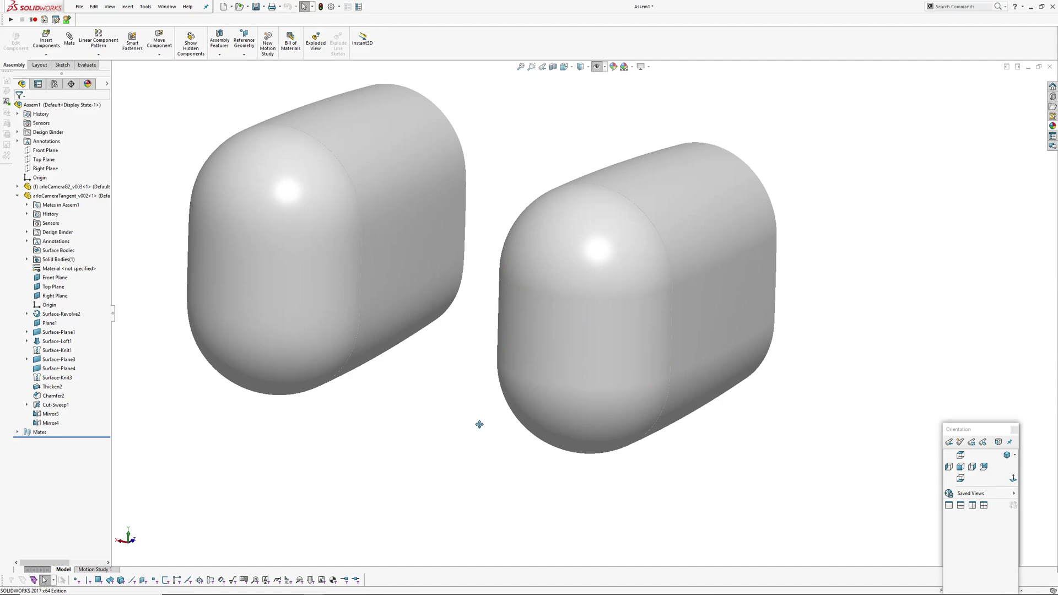
{"action": "middle_click_drag", "start_coordinate": [479, 424], "coordinate": [477, 384]}
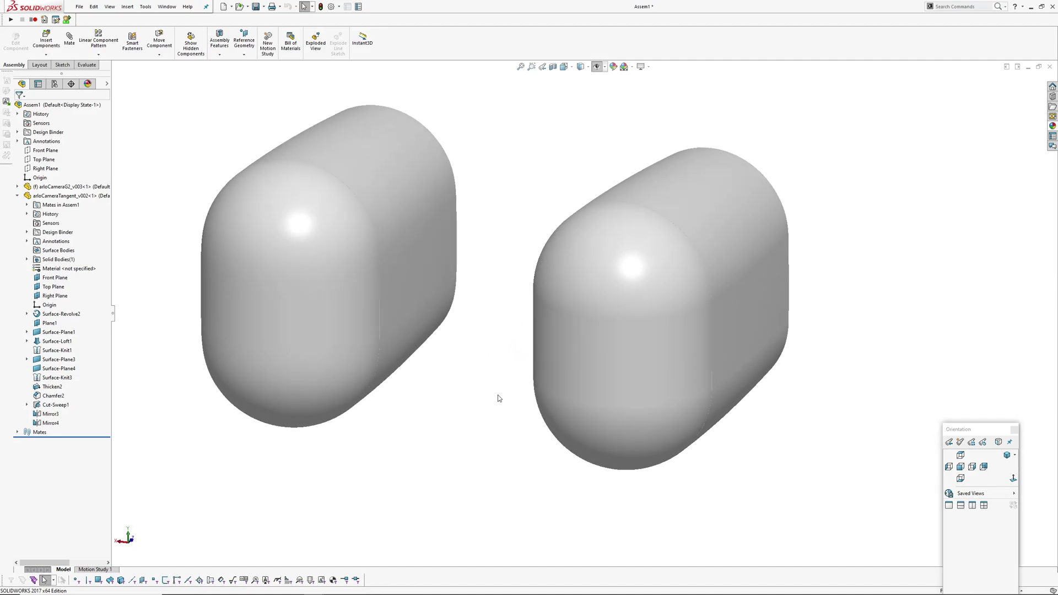
{"action": "middle_click_drag", "start_coordinate": [492, 409], "coordinate": [556, 435]}
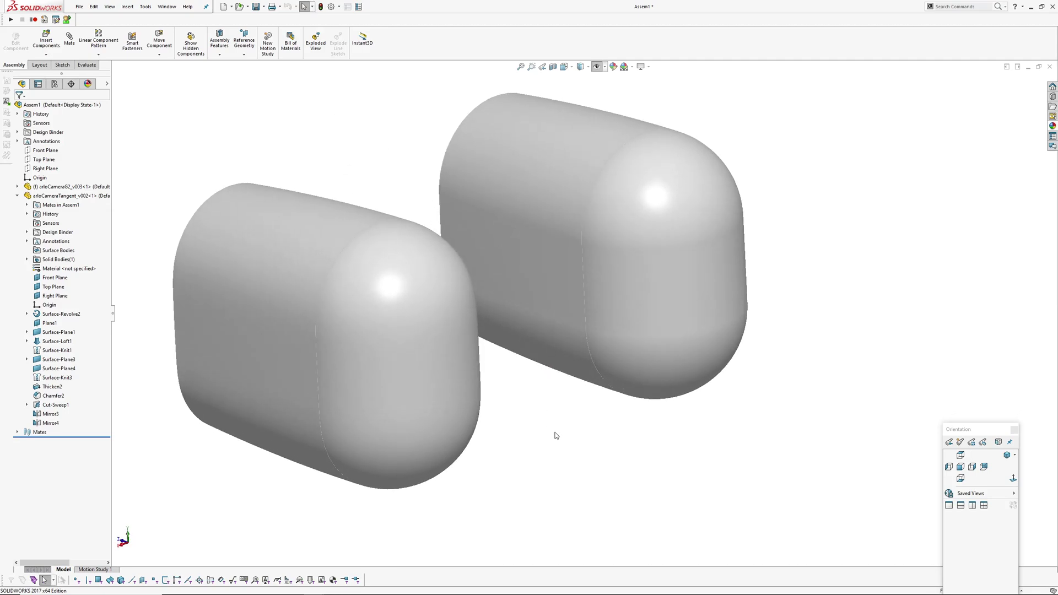